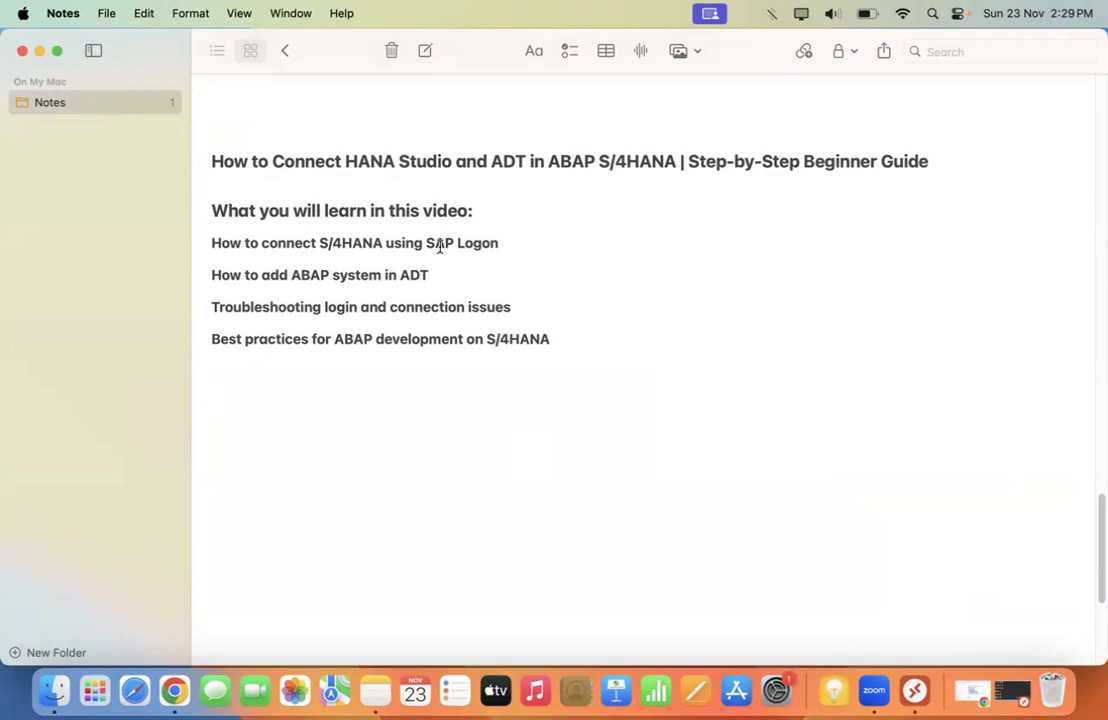
Step: Highlight the learning-list items (adding ABAP systems, troubleshooting, best practices), then minimize Notes
left_click_drag(473, 210, 498, 243)
left_click(554, 270)
left_click_drag(213, 274, 469, 278)
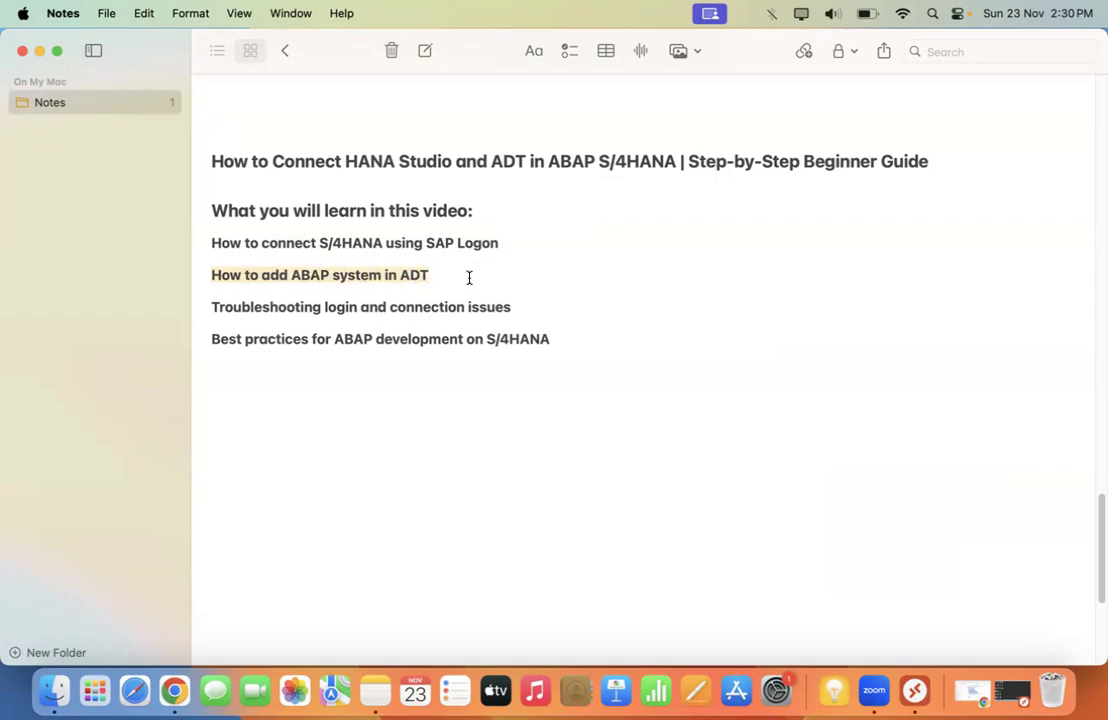
left_click_drag(213, 304, 530, 311)
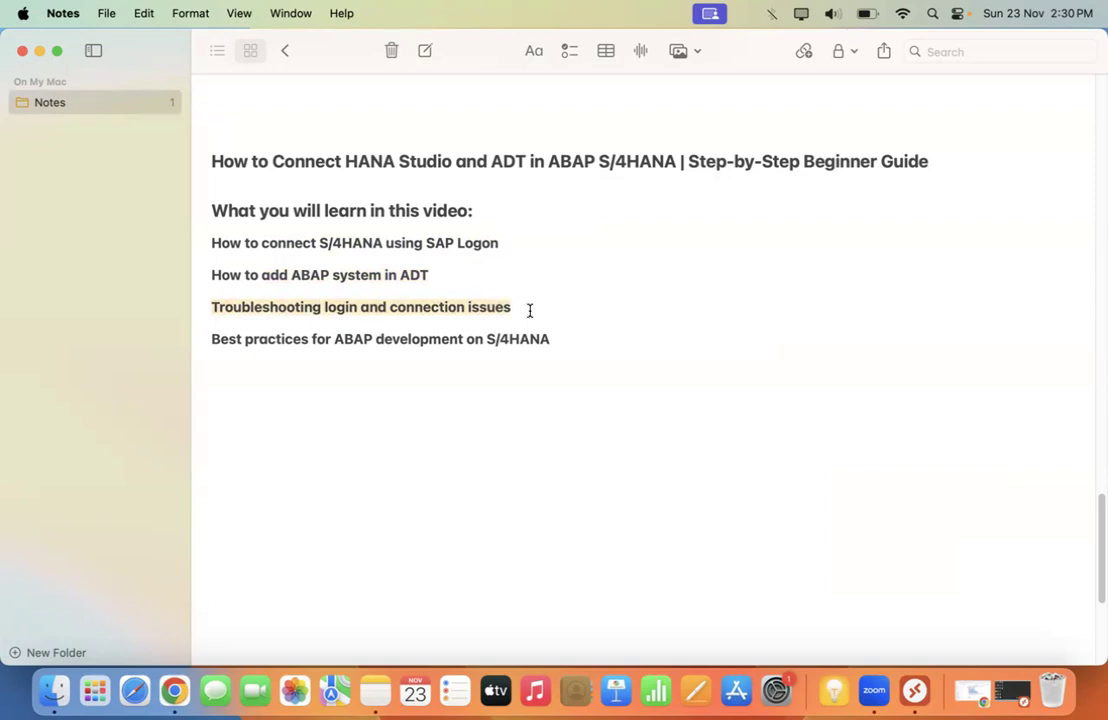
left_click(264, 380)
left_click_drag(569, 342, 205, 336)
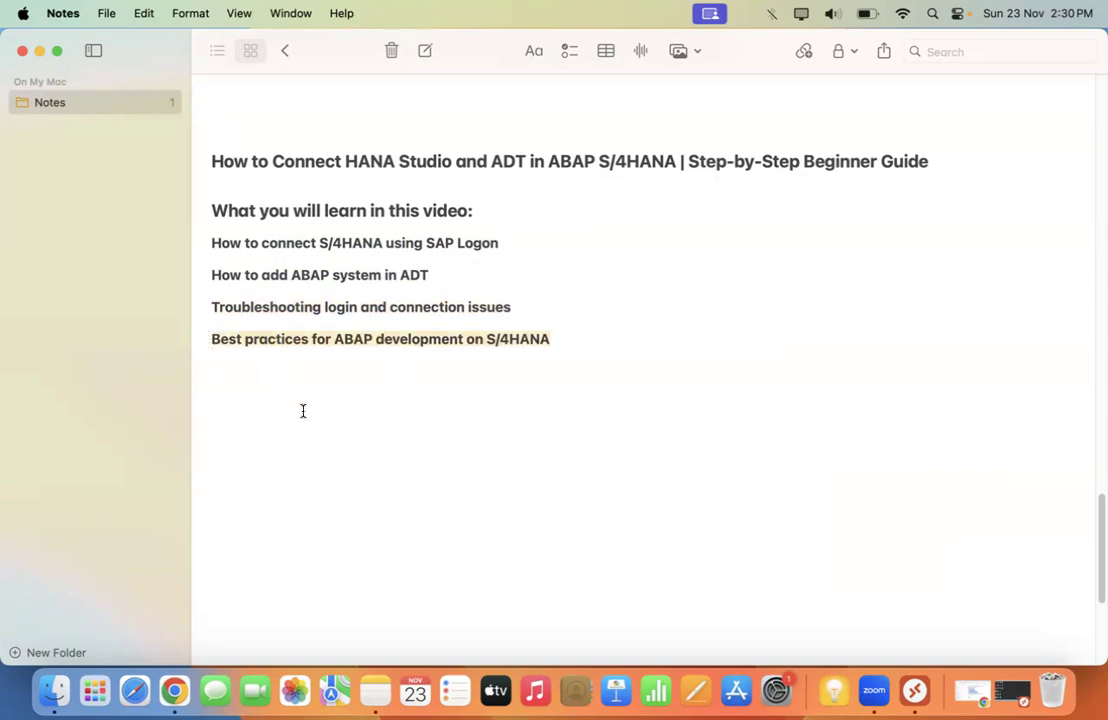
left_click(39, 51)
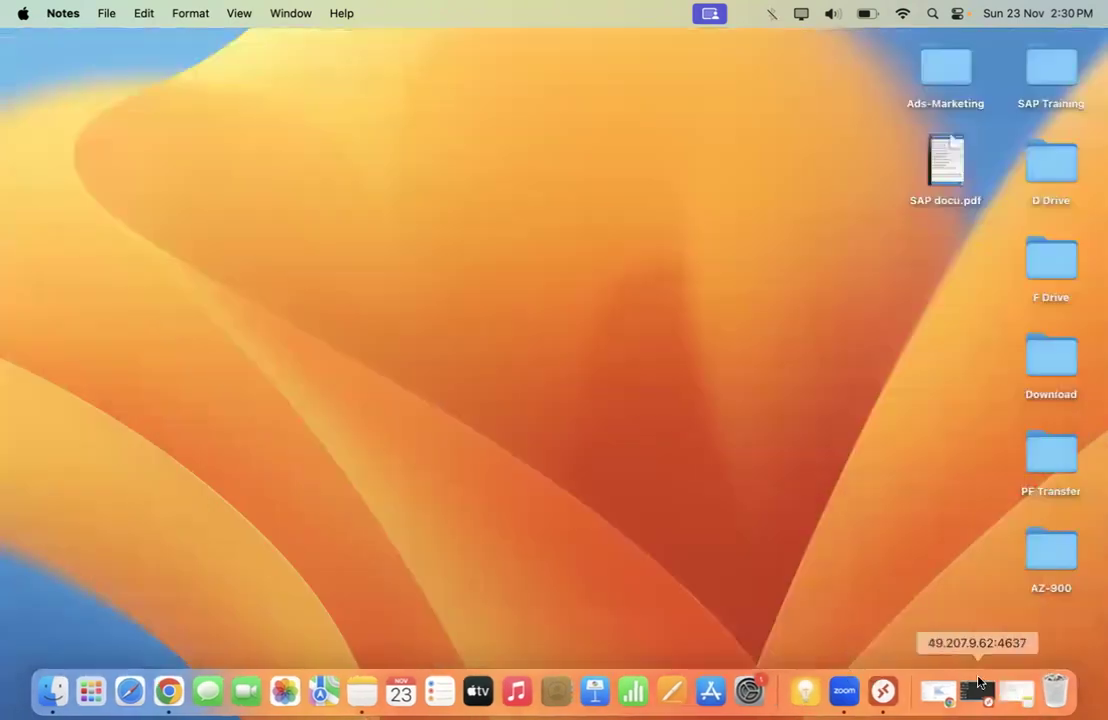
Step: Show the remote Windows session full screen and open the s4hana connection properties in SAP Logon 770
left_click(973, 689)
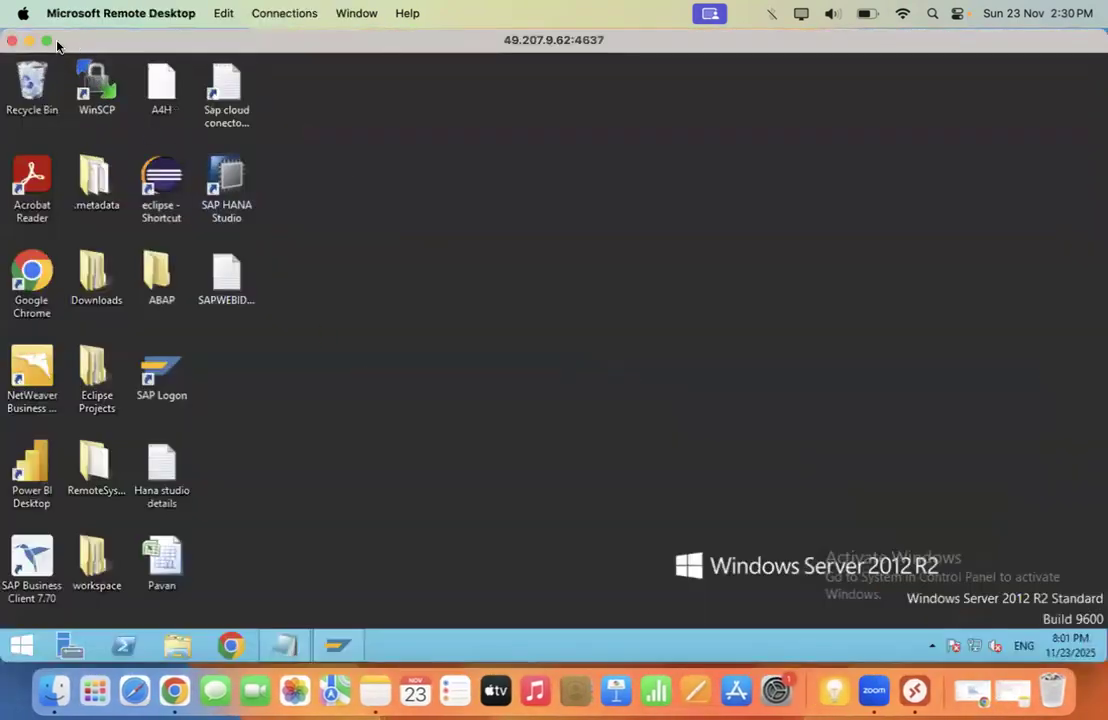
left_click(45, 41)
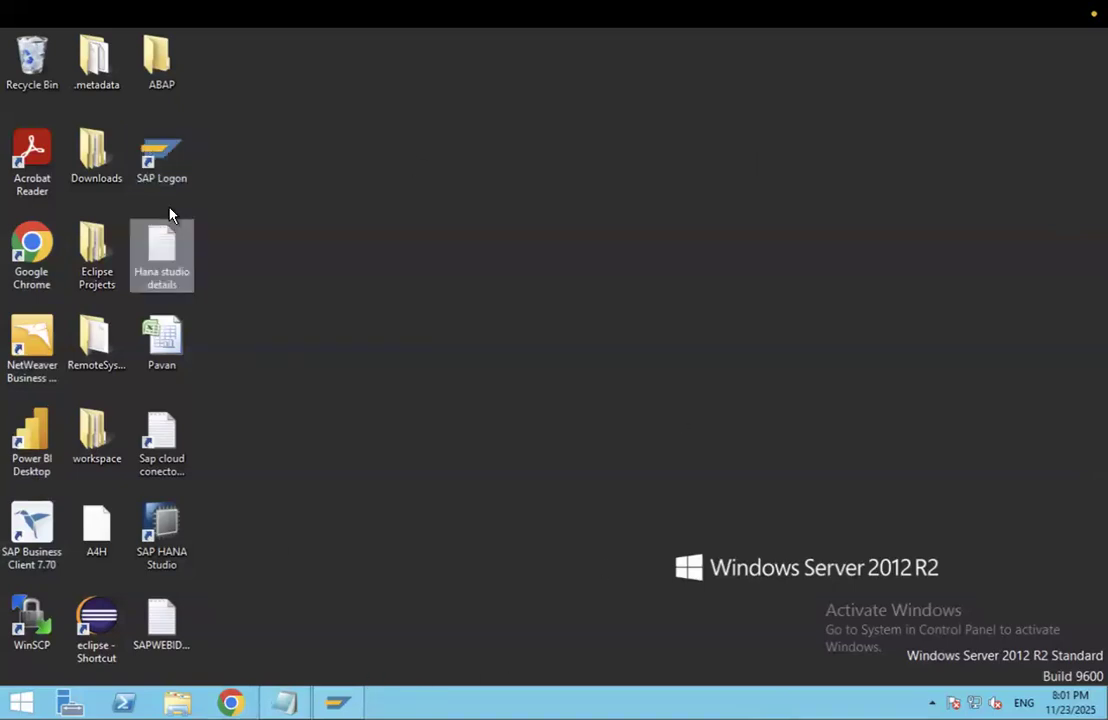
left_click(338, 703)
left_click_drag(601, 114, 552, 109)
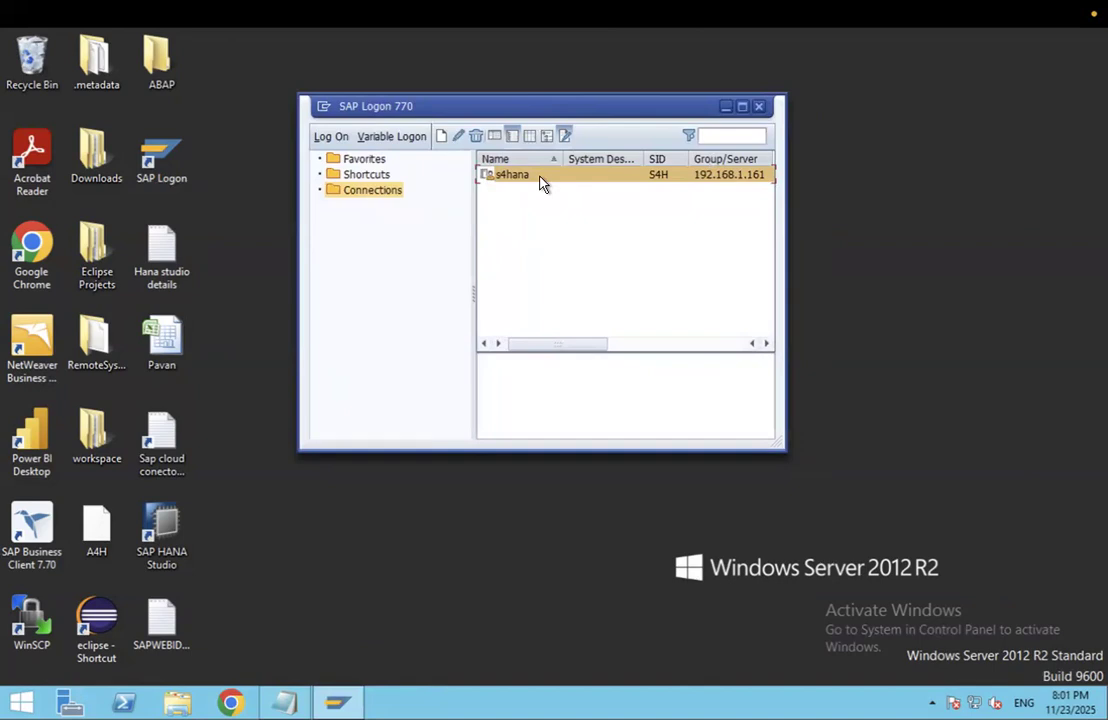
left_click(458, 138)
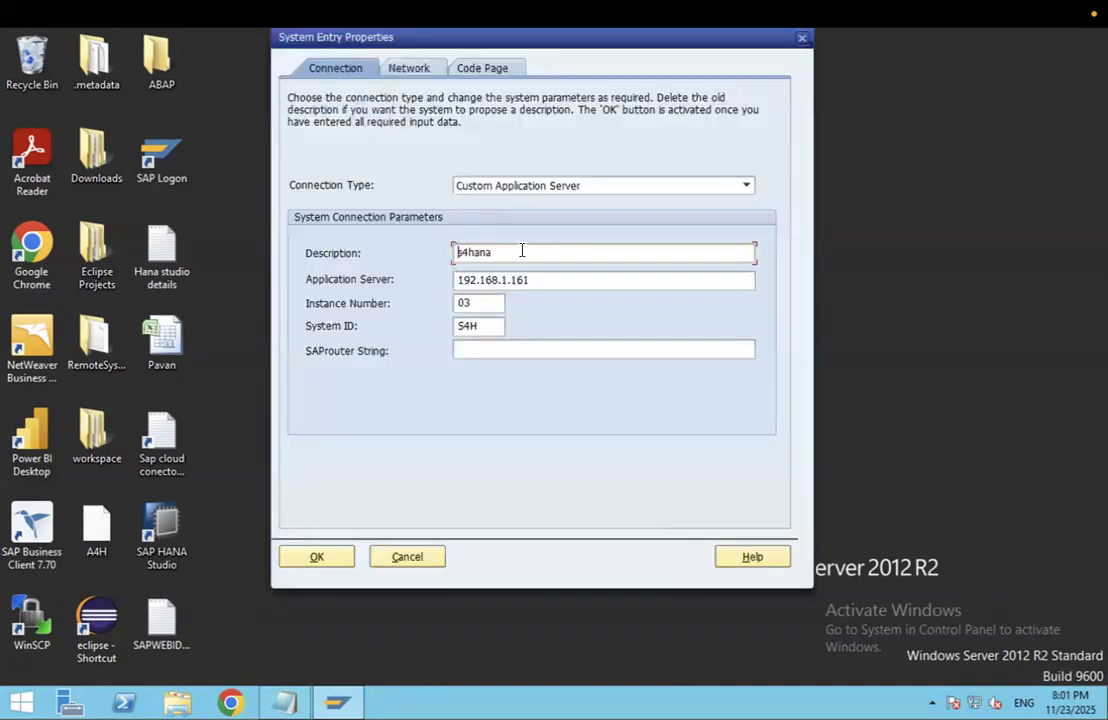
key("Tab")
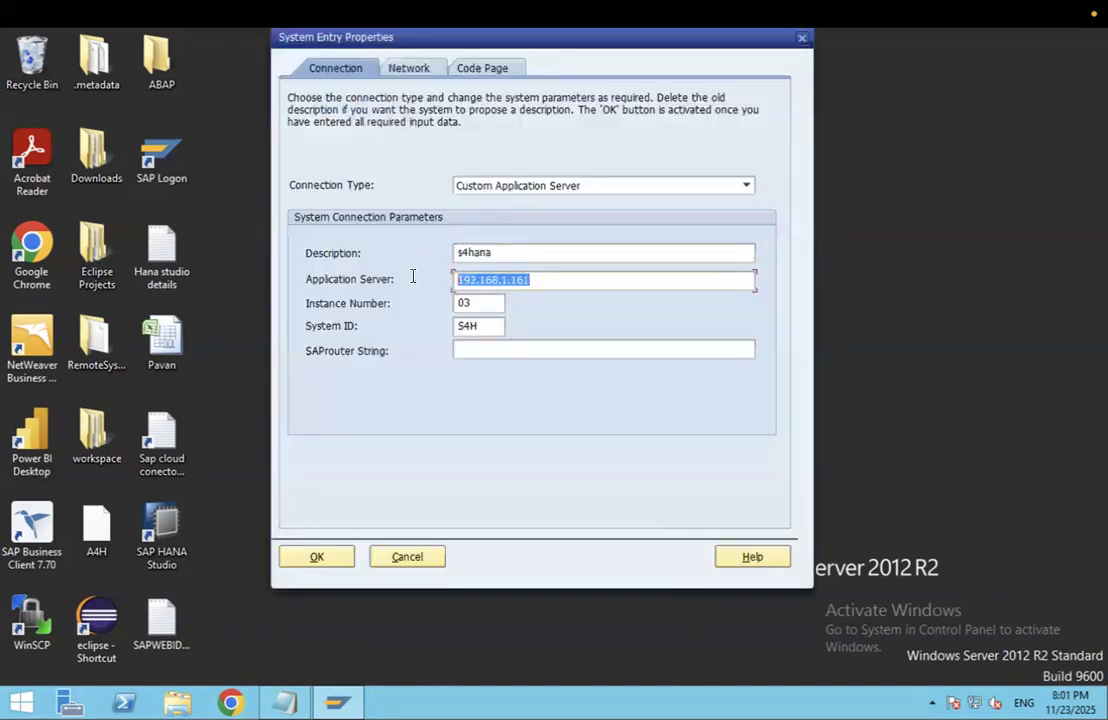
key("Tab")
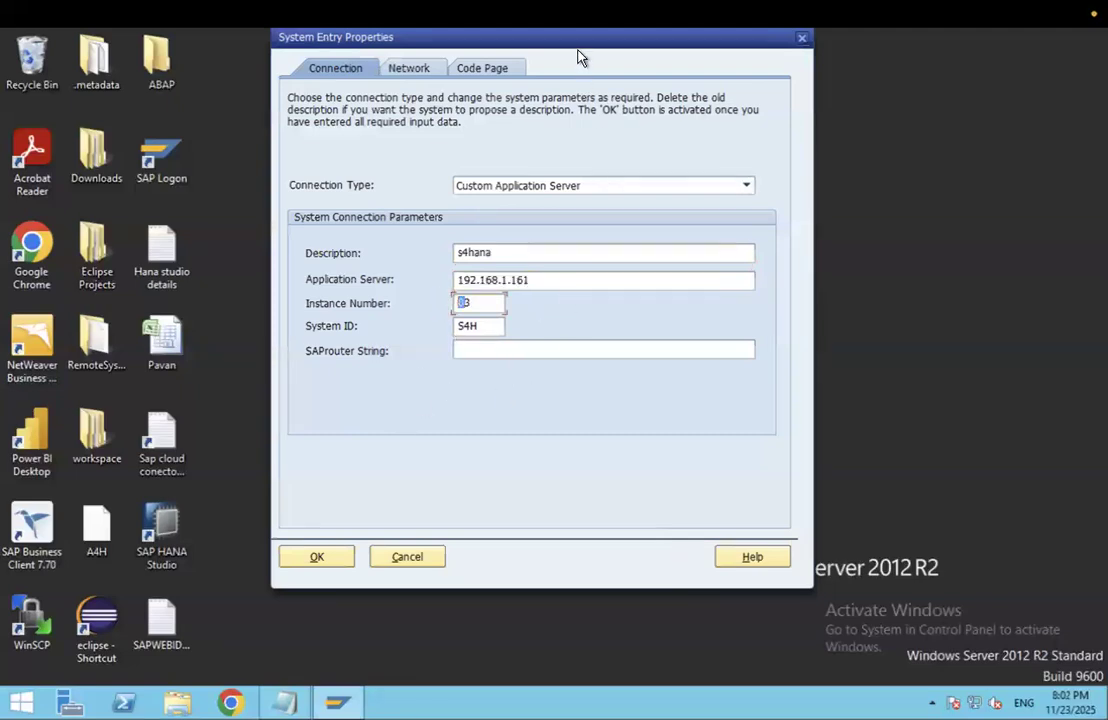
left_click_drag(580, 52, 580, 76)
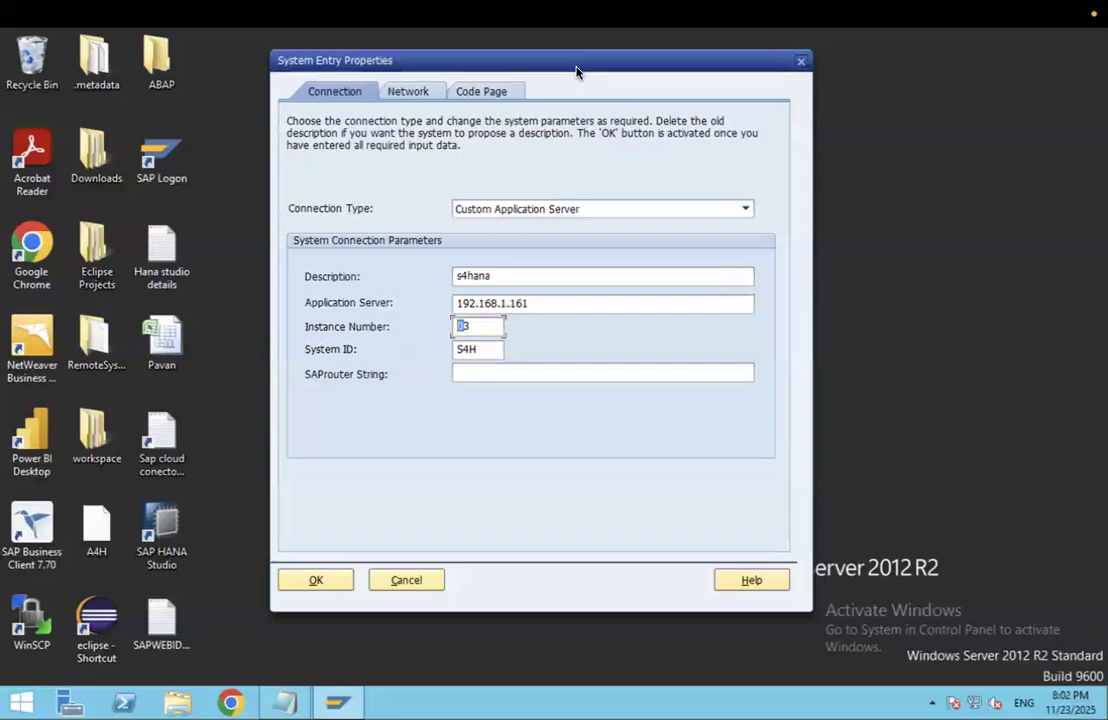
left_click(334, 586)
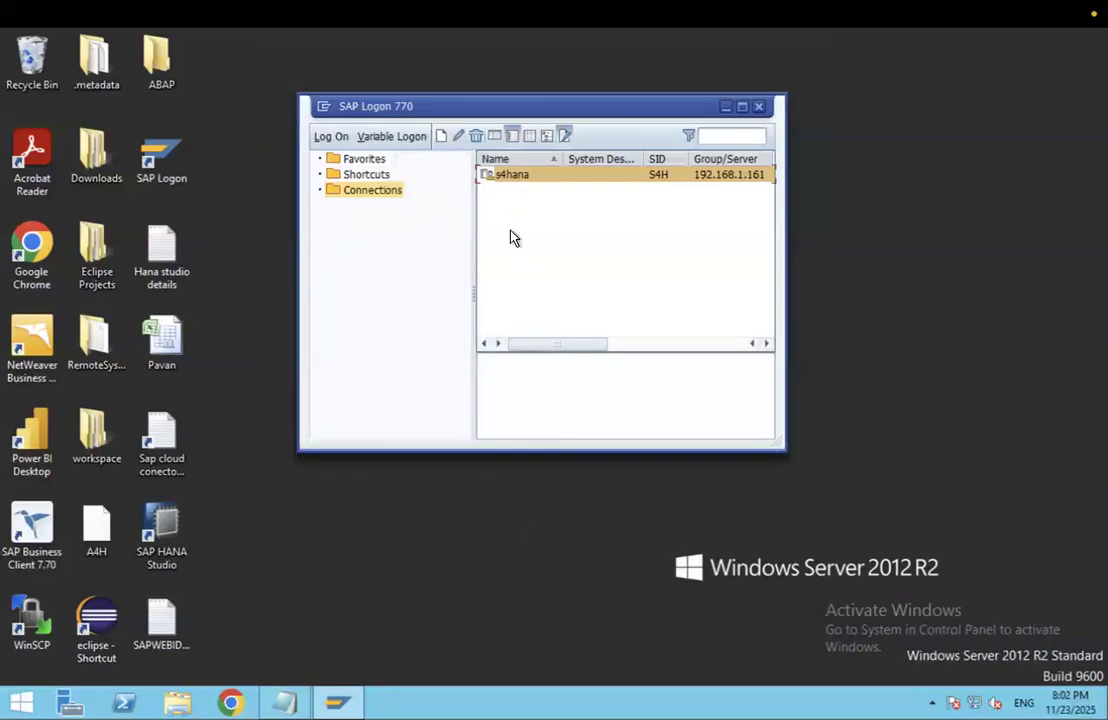
Step: Log on to s4hana with the saved user ID and password, acknowledging the failed-attempts notice
double_click(519, 176)
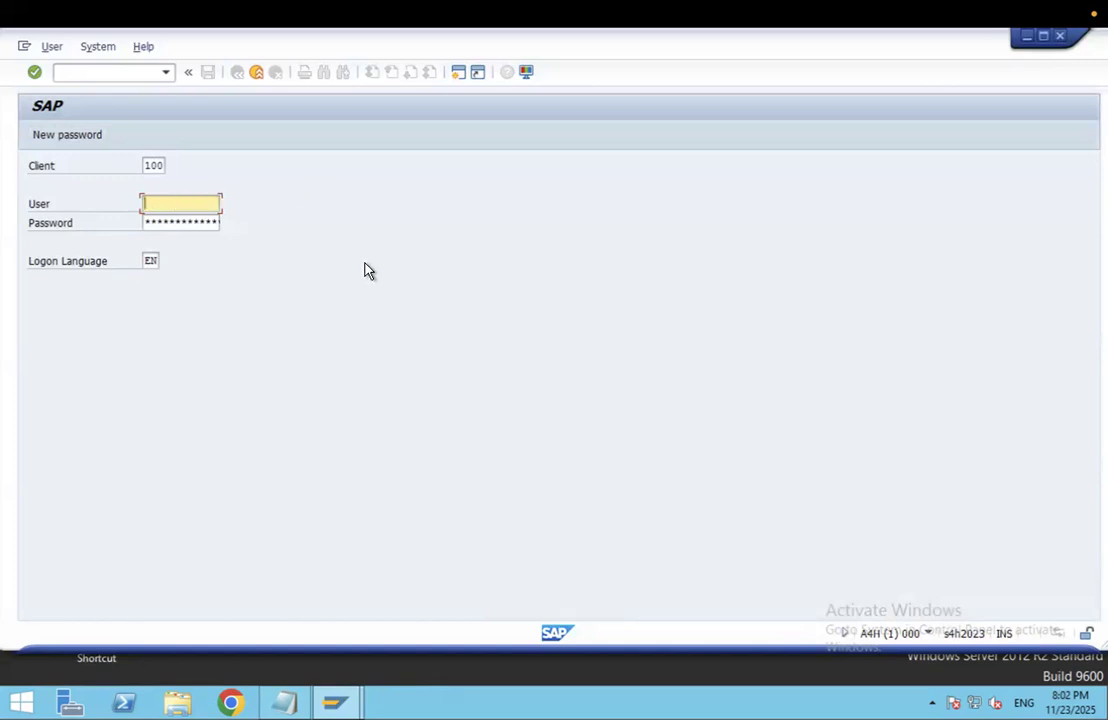
key("BackSpace")
left_click(190, 232)
left_click(191, 223)
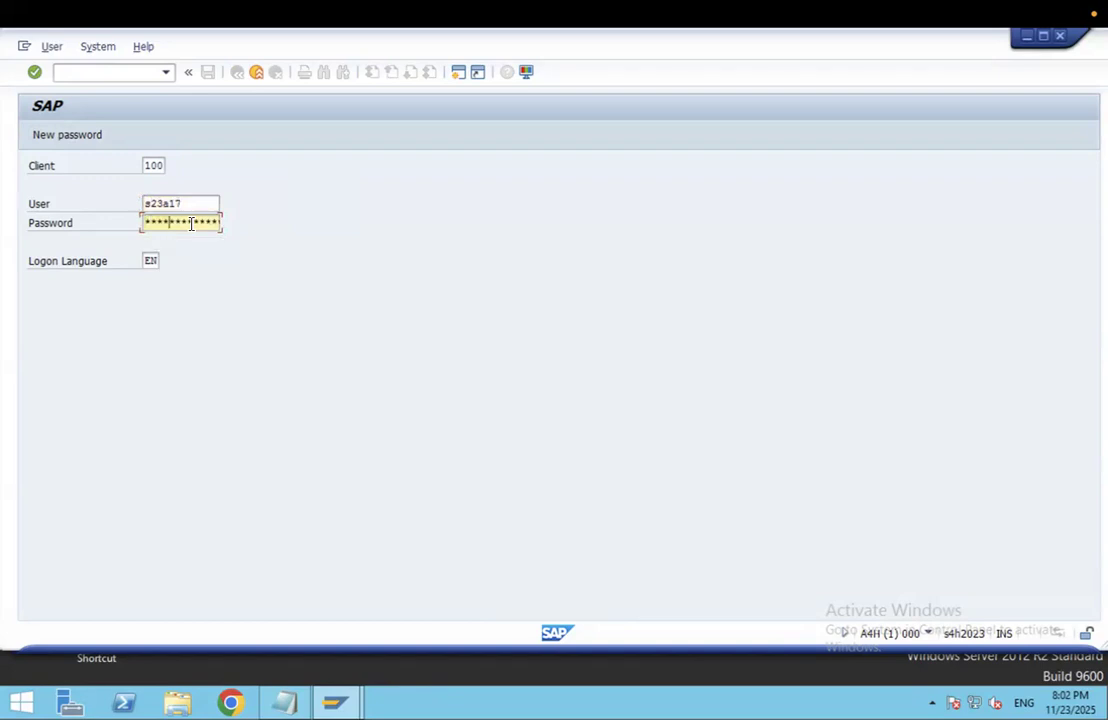
key("Return")
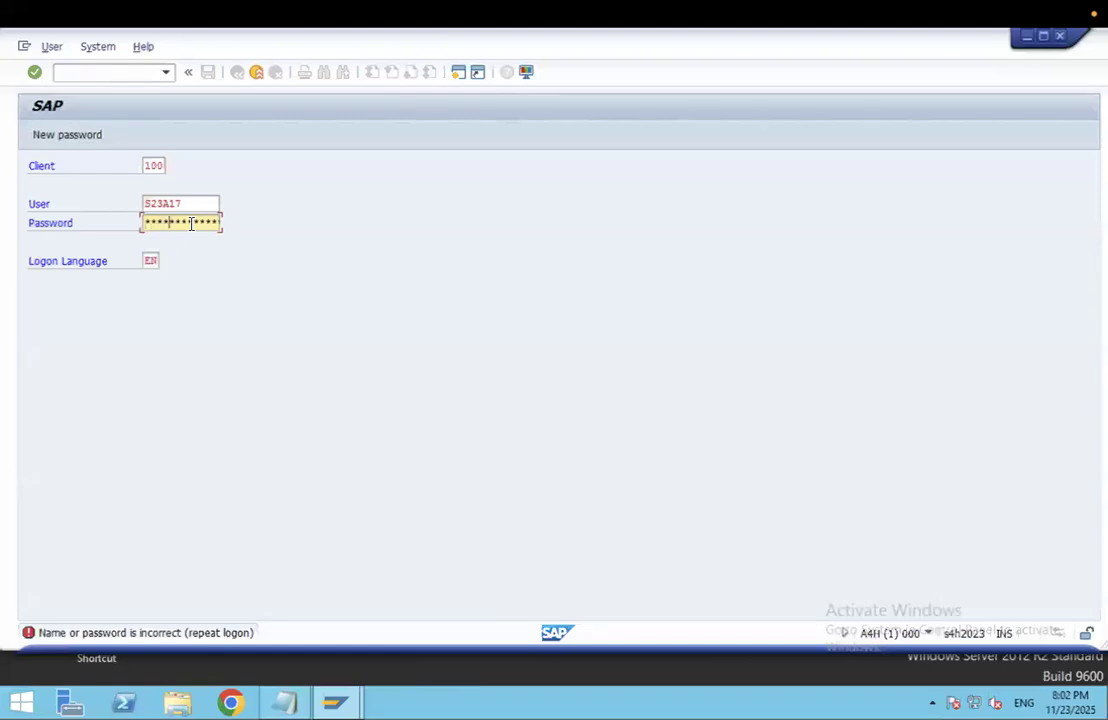
type("****")
key("Return")
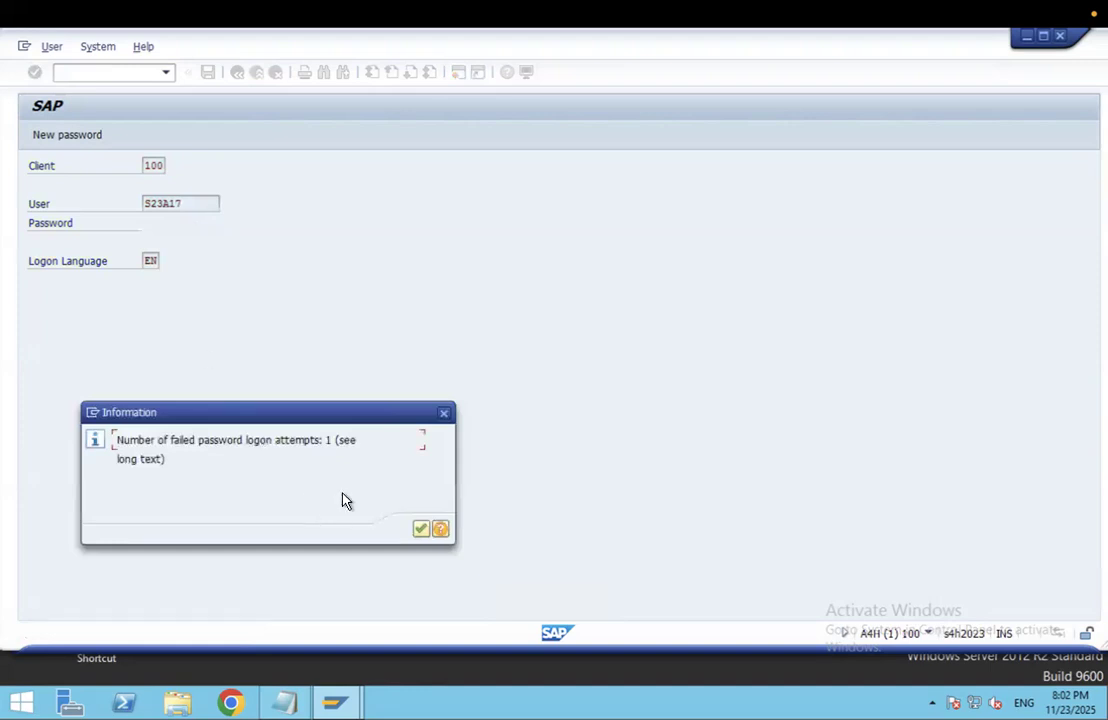
left_click_drag(300, 412, 493, 198)
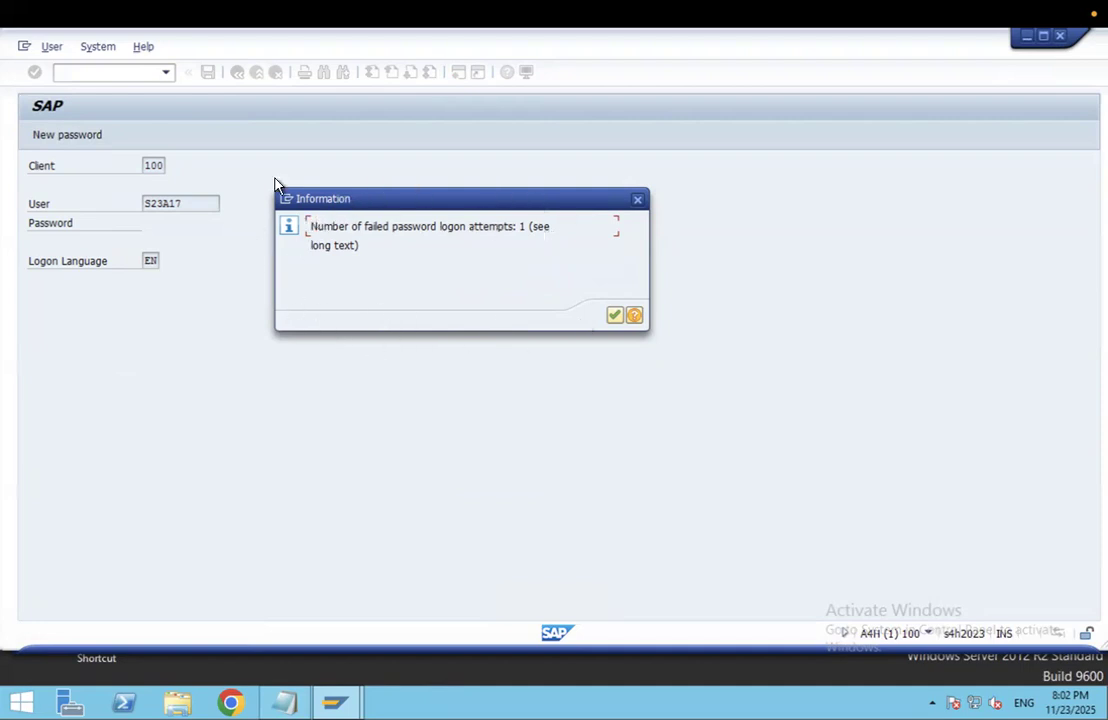
left_click(614, 315)
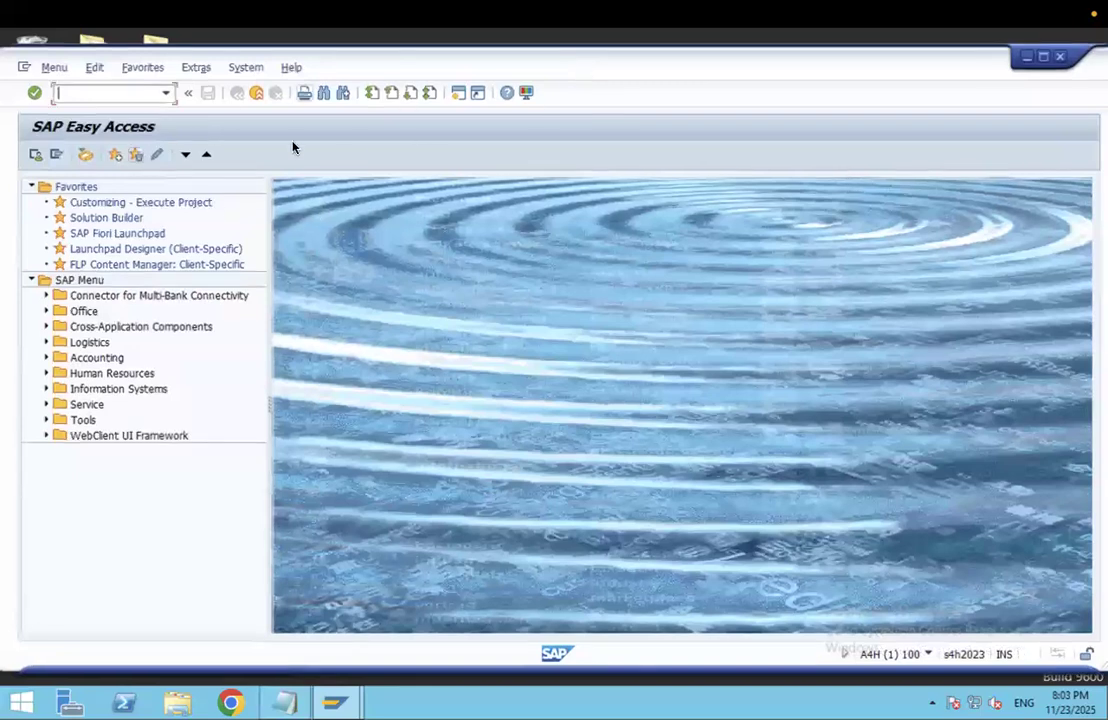
left_click(246, 68)
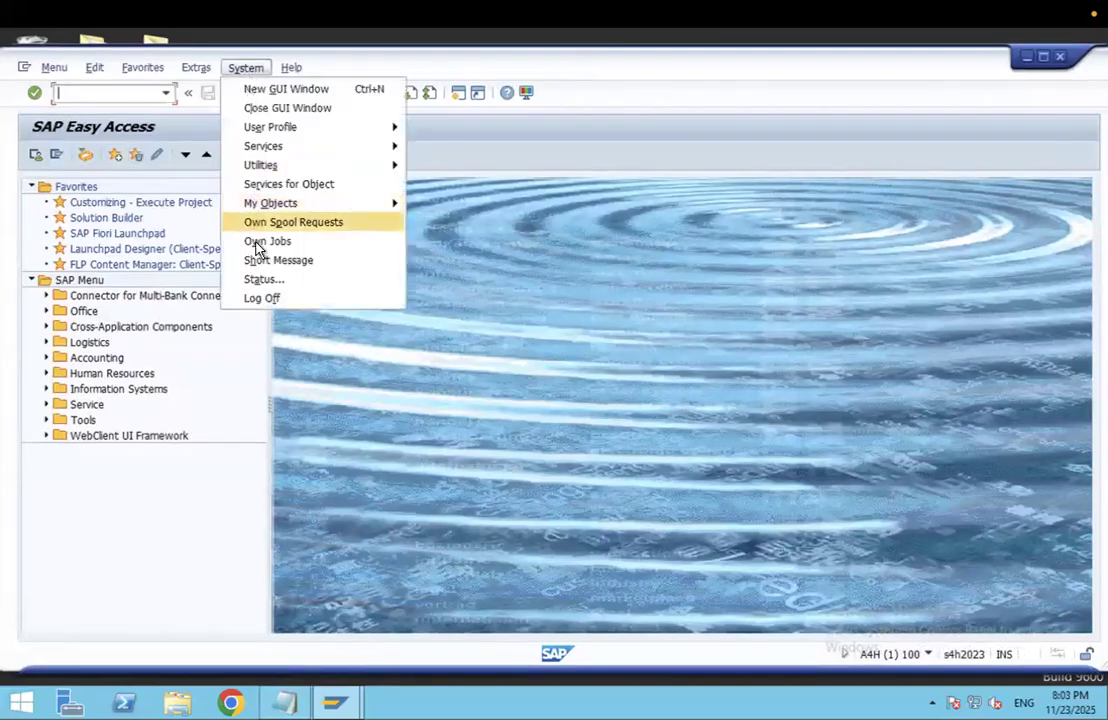
left_click(262, 283)
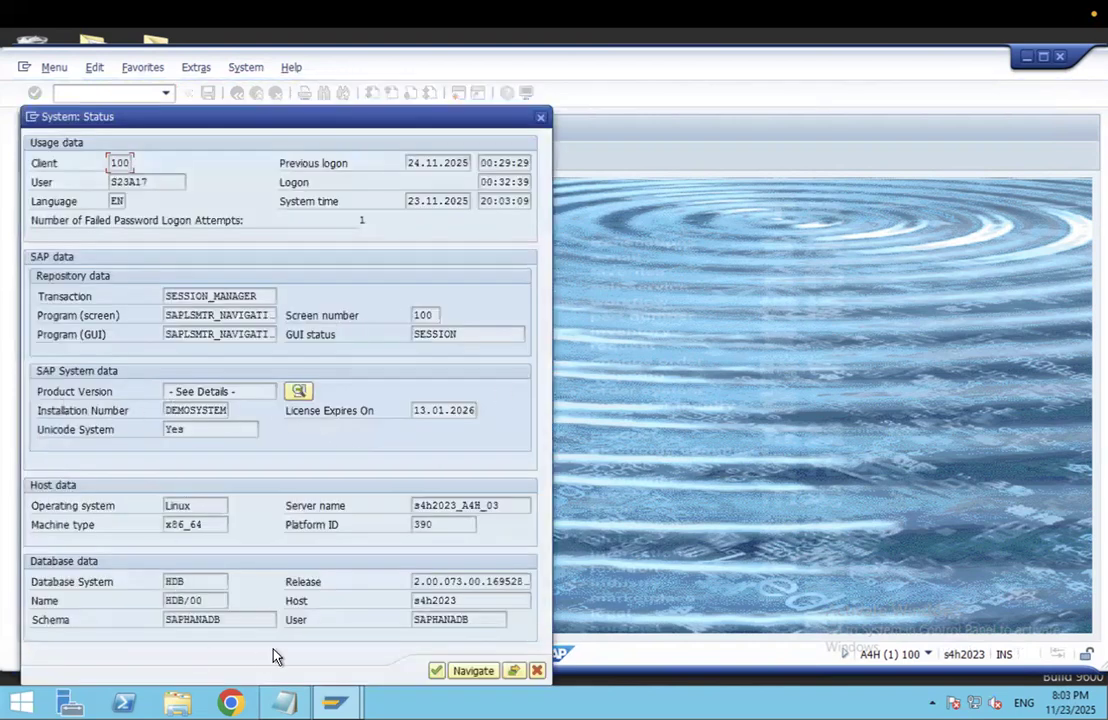
left_click(52, 588)
left_click_drag(187, 586, 153, 585)
left_click(306, 393)
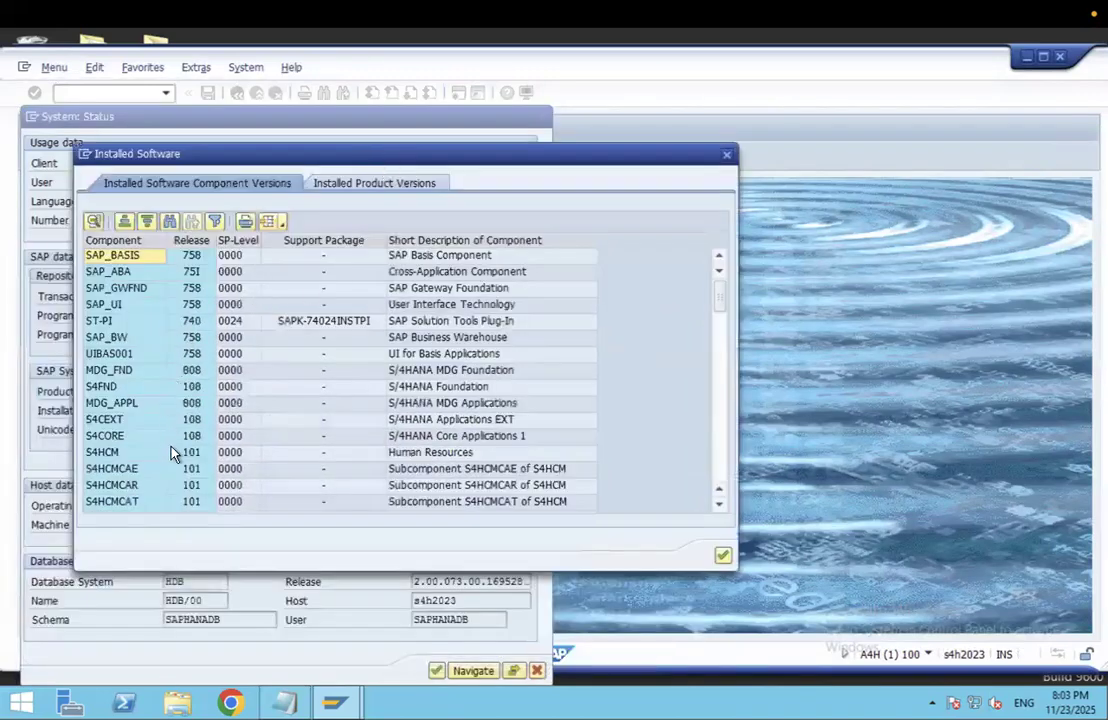
left_click_drag(727, 306, 724, 478)
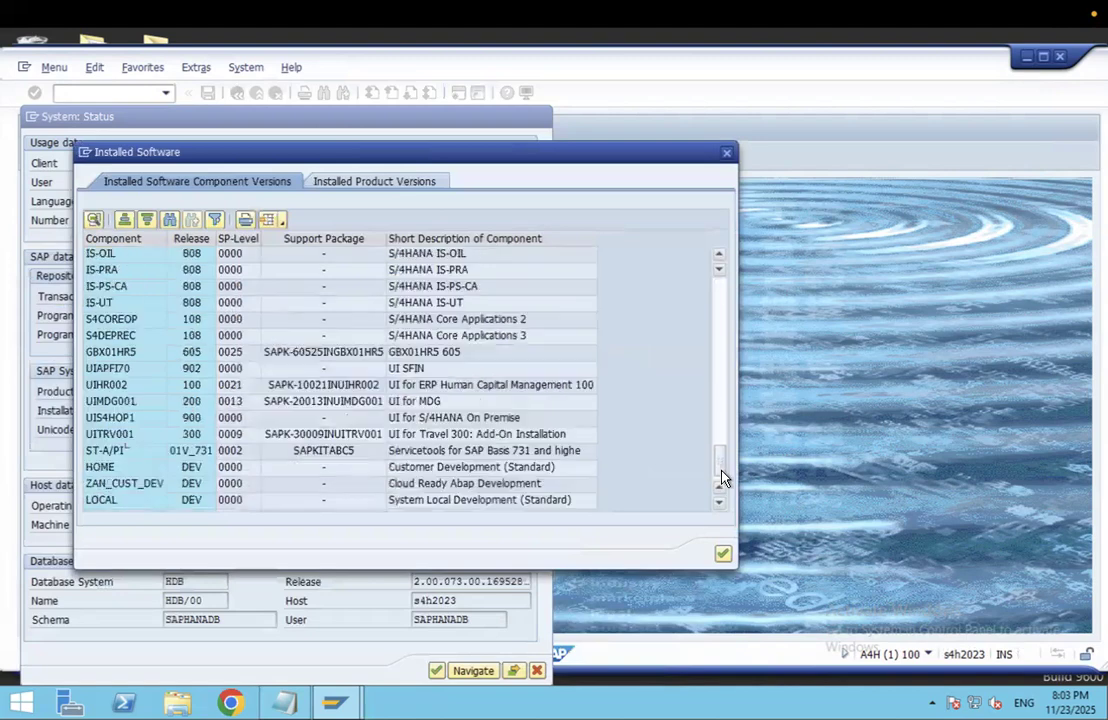
left_click(388, 188)
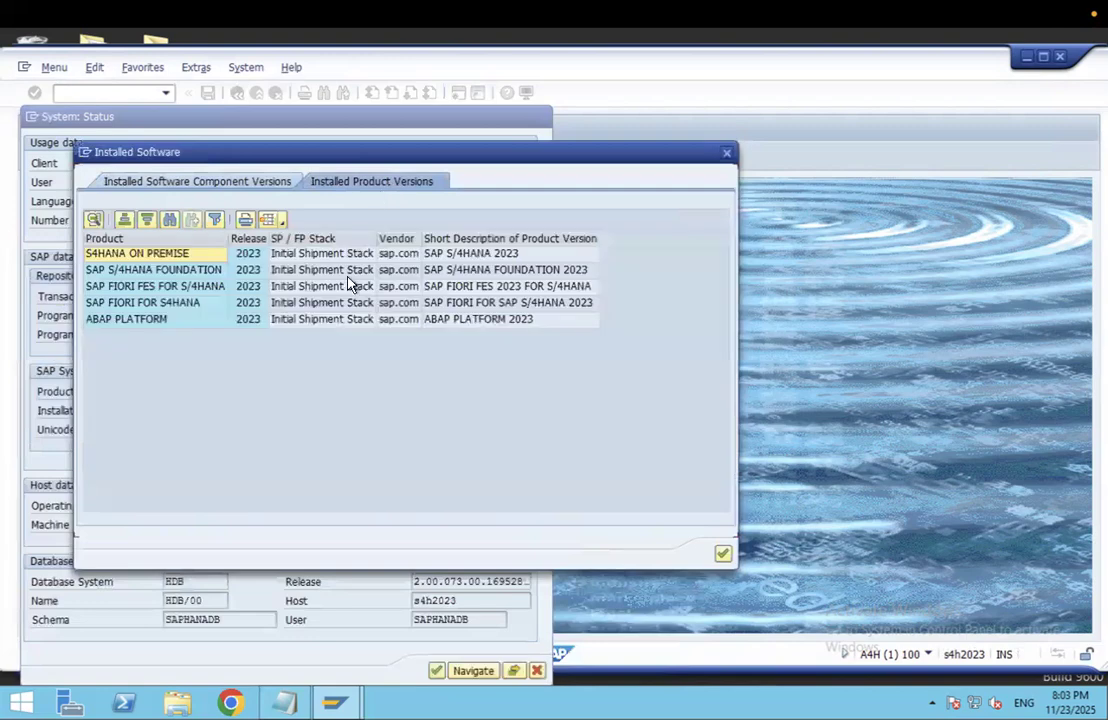
left_click(116, 304)
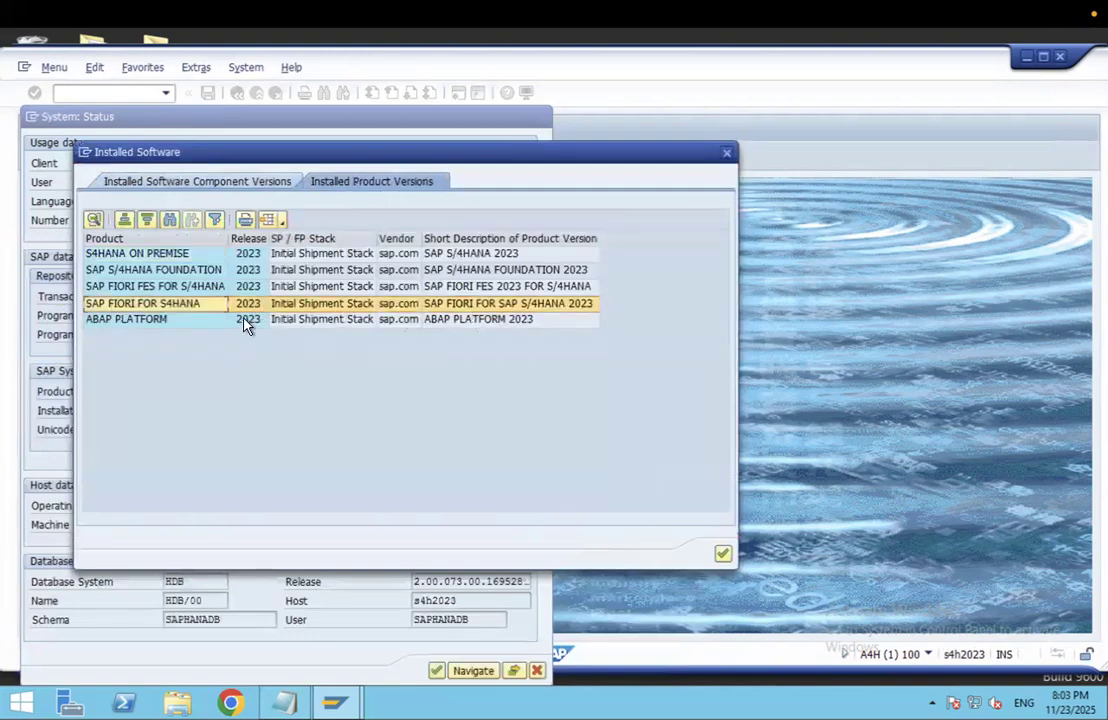
left_click(149, 321)
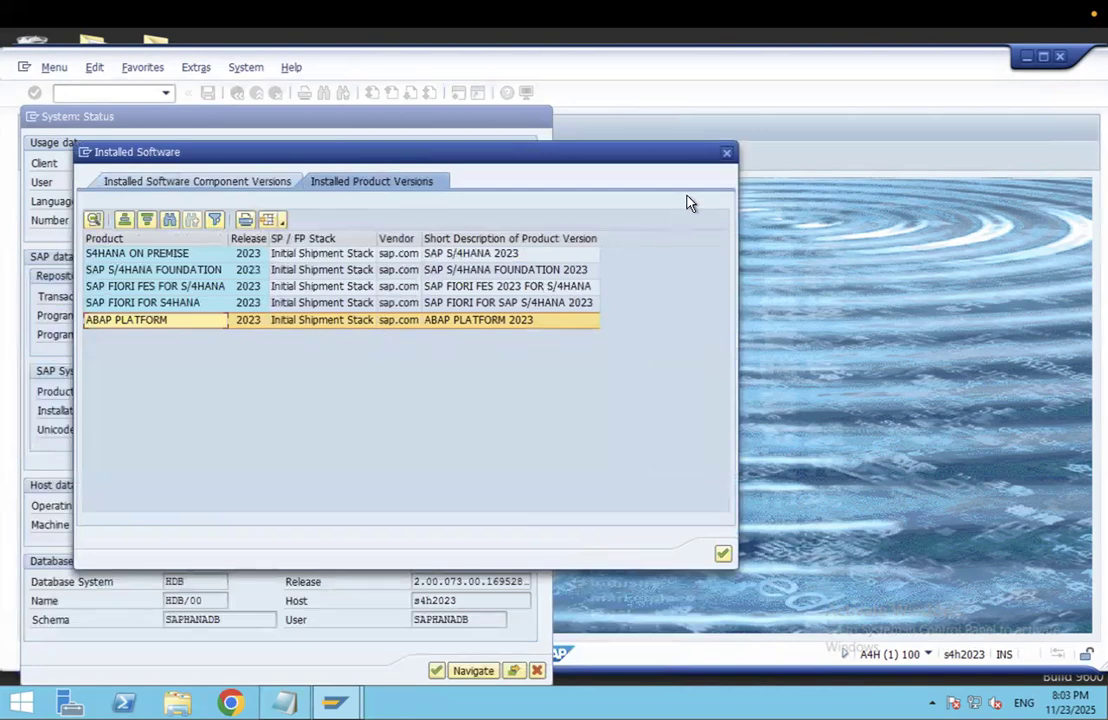
left_click(725, 155)
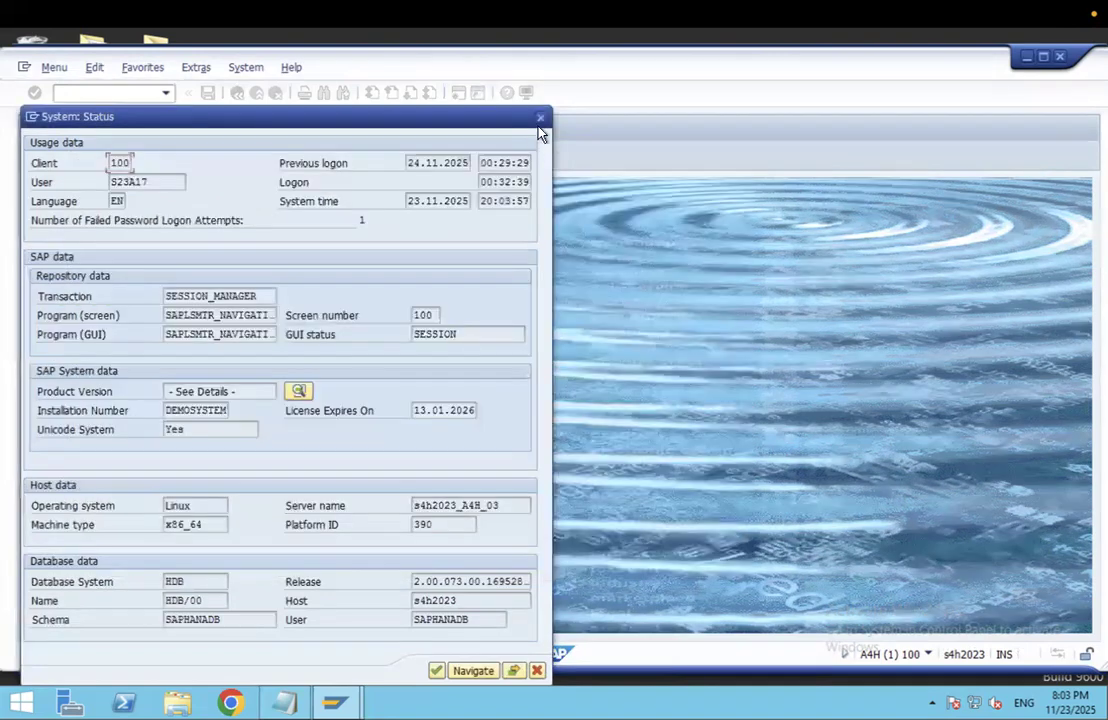
left_click(540, 119)
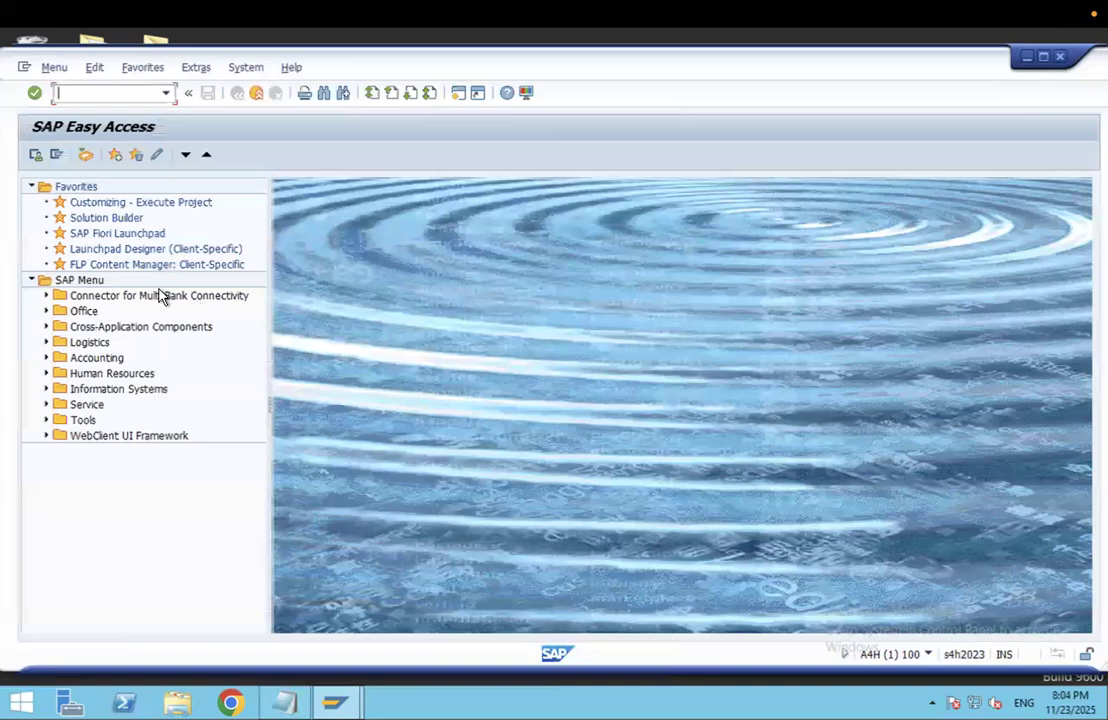
Step: Run SE38 and try to create program ZPRO1
type("e38")
key("Return")
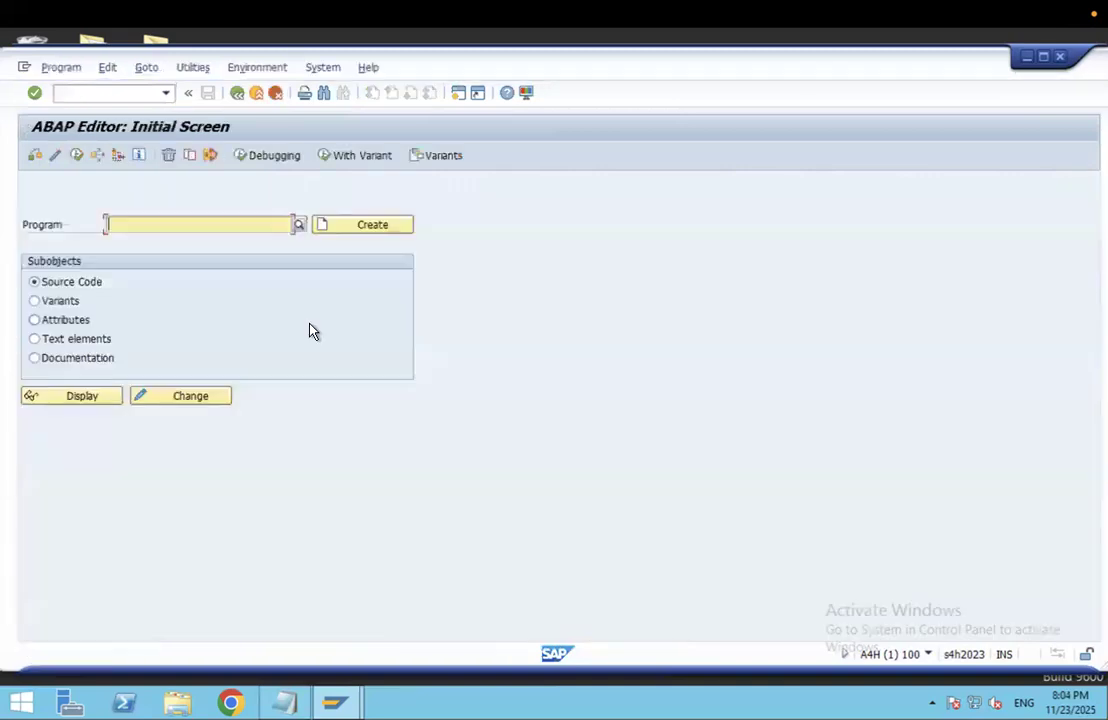
type("z")
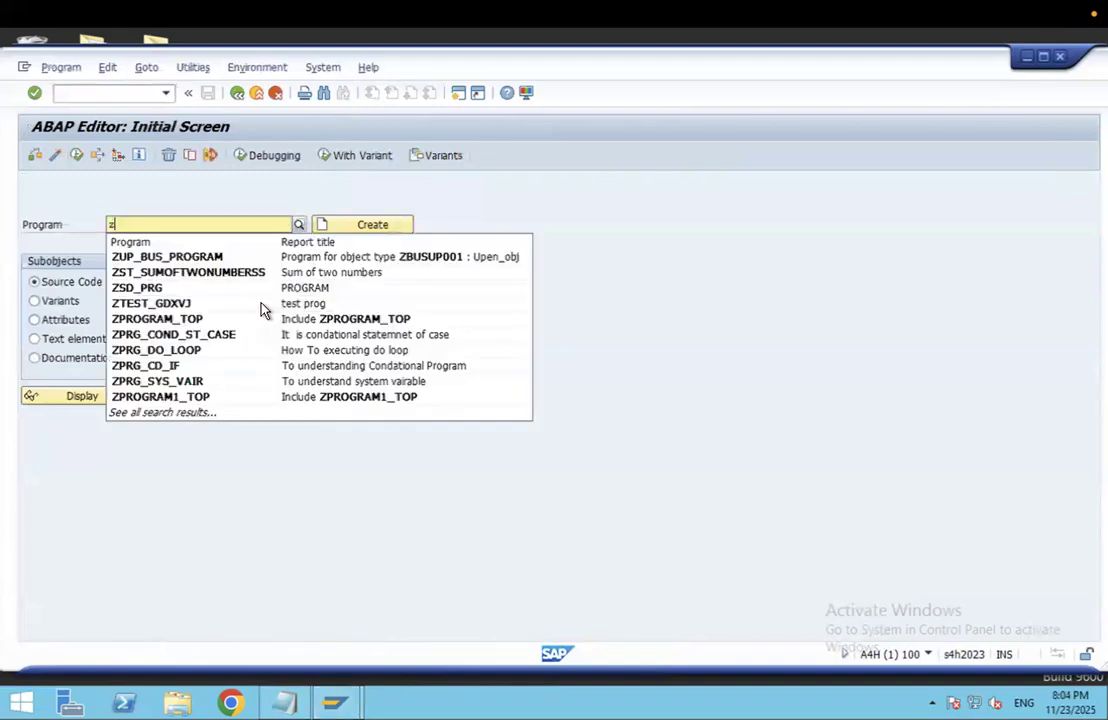
type("pro1")
left_click(386, 226)
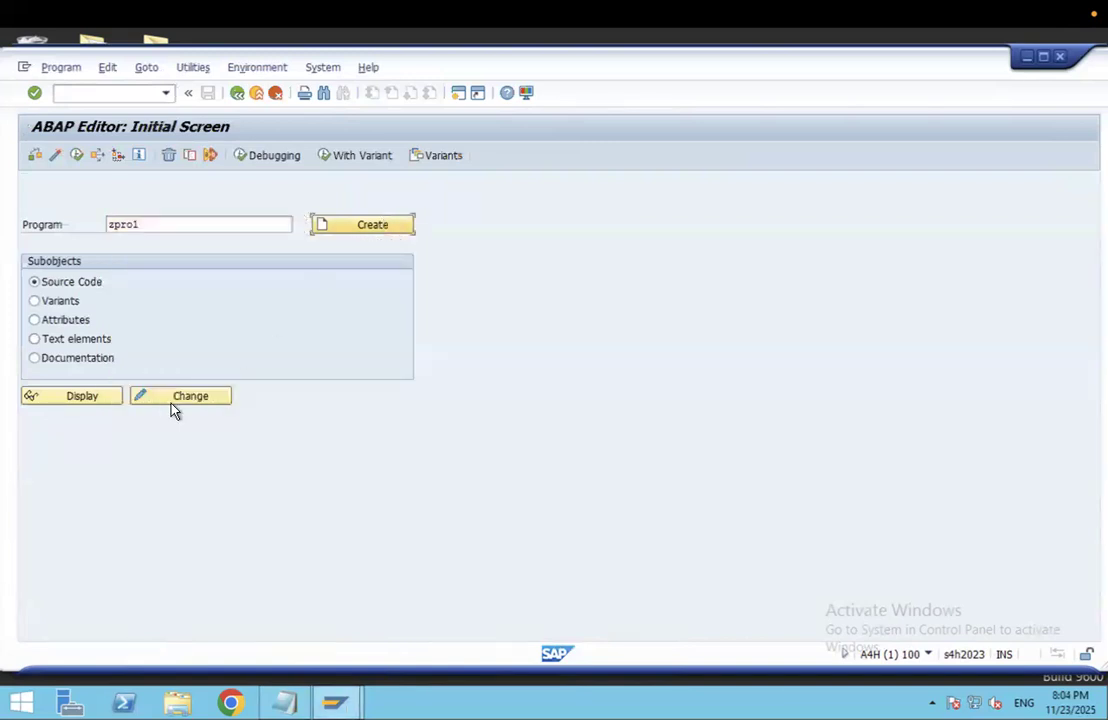
left_click(369, 228)
Step: Rename the program to ZPRO11122 and confirm it does not exist yet
left_click(153, 228)
type("111")
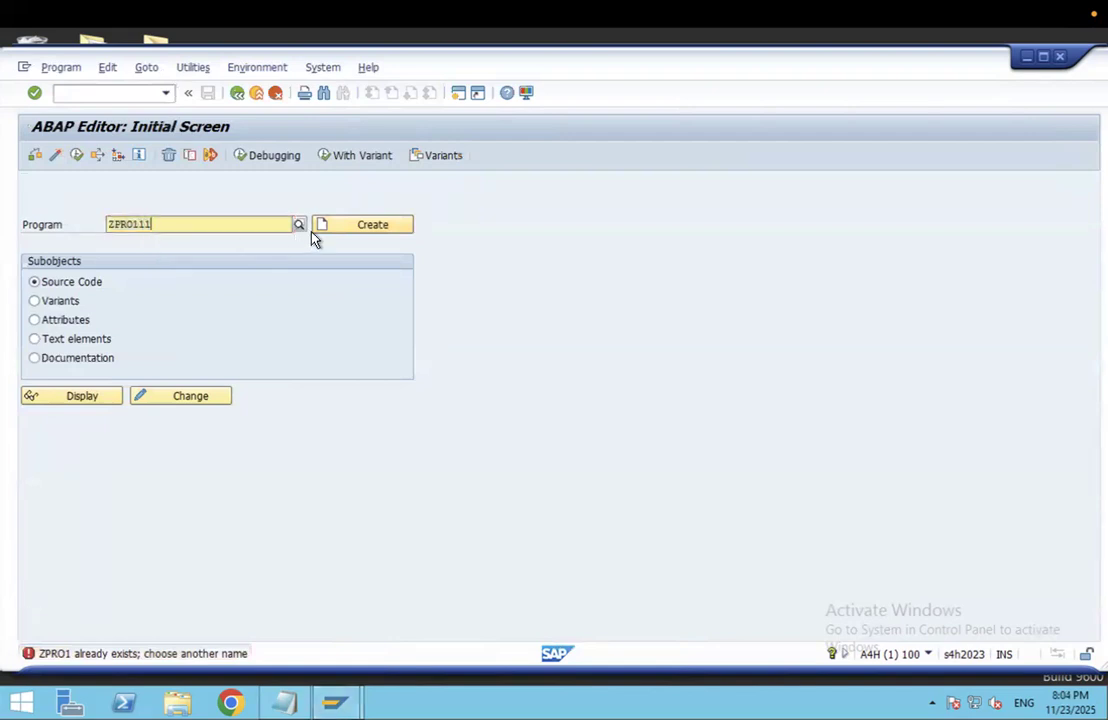
left_click(362, 230)
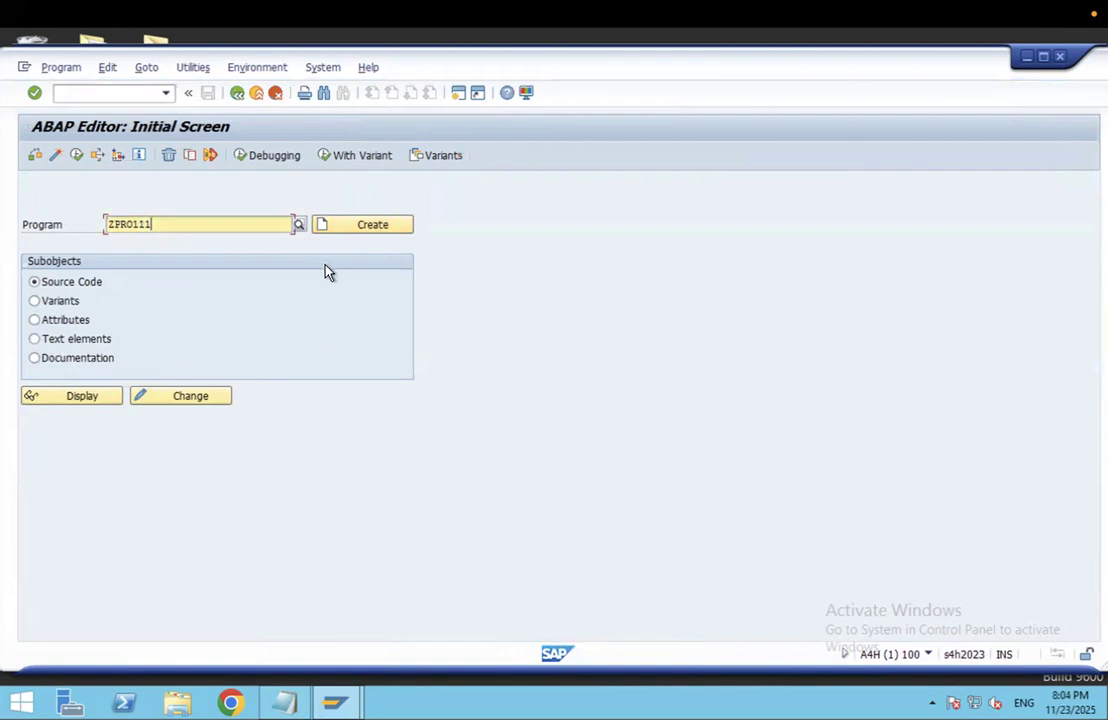
type("22")
left_click(172, 401)
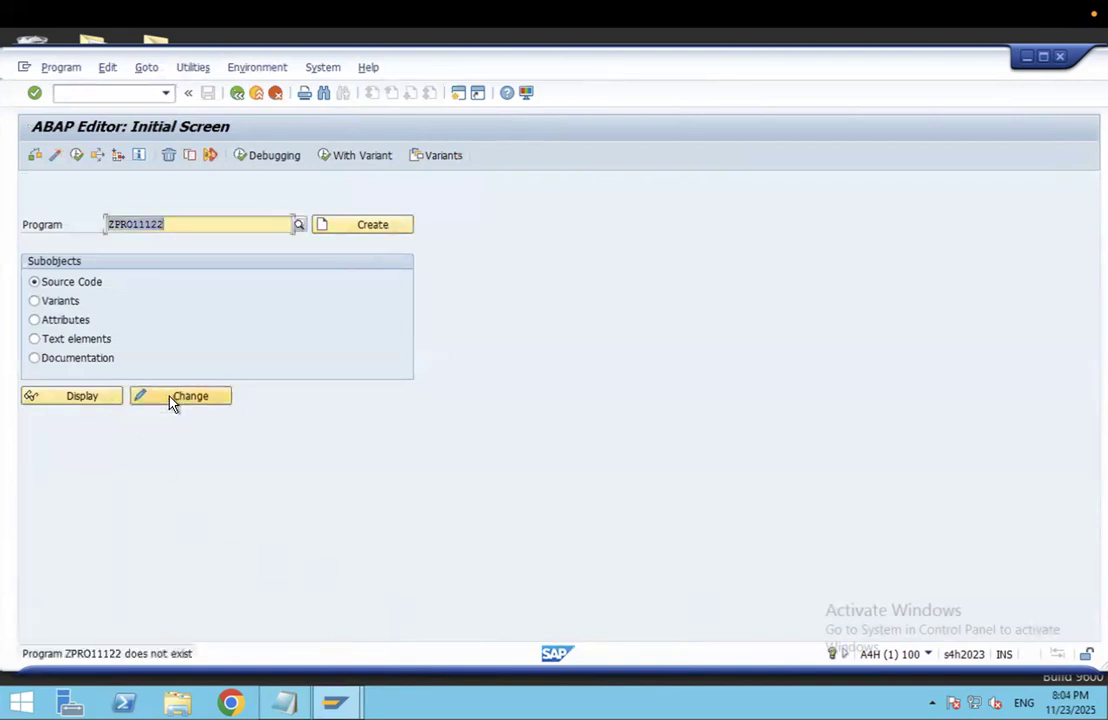
left_click(83, 407)
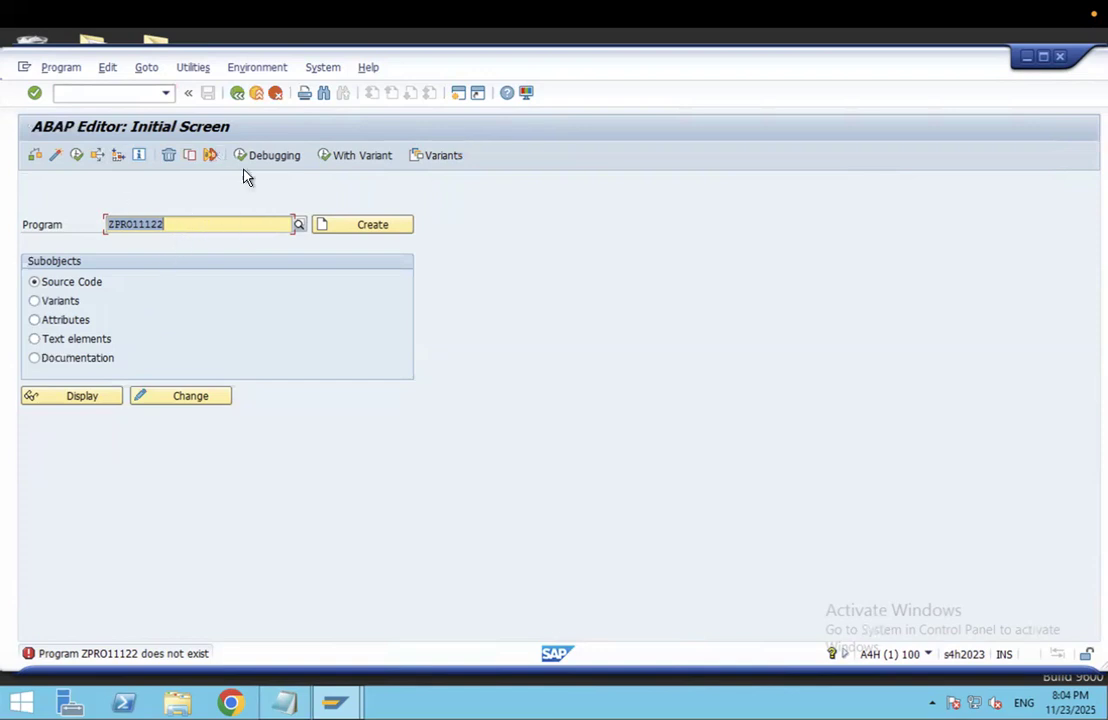
left_click_drag(740, 78, 710, 186)
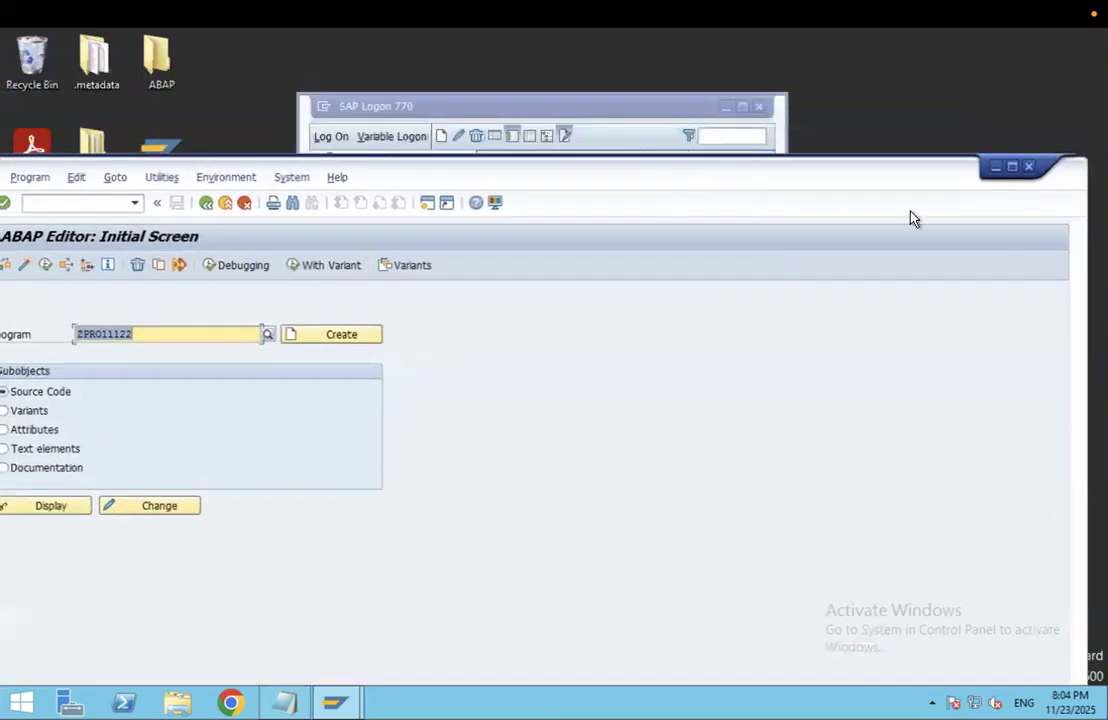
Step: Minimize the ABAP Editor and SAP Logon windows, then launch Eclipse from its moved desktop shortcut
left_click(997, 170)
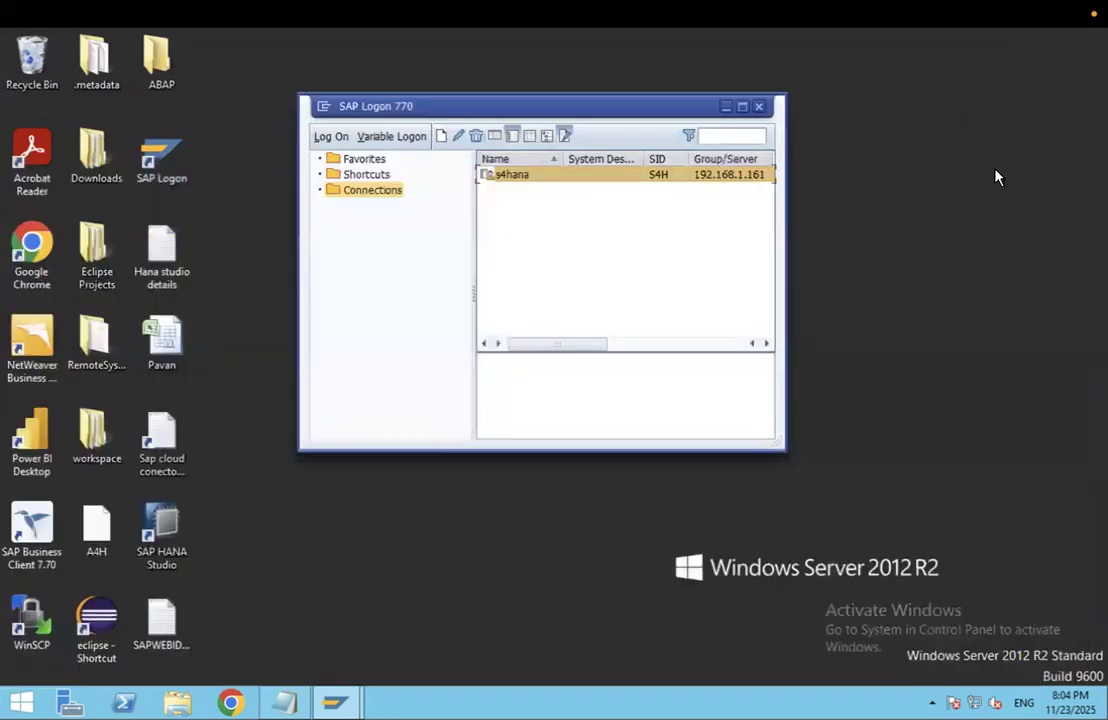
left_click(726, 107)
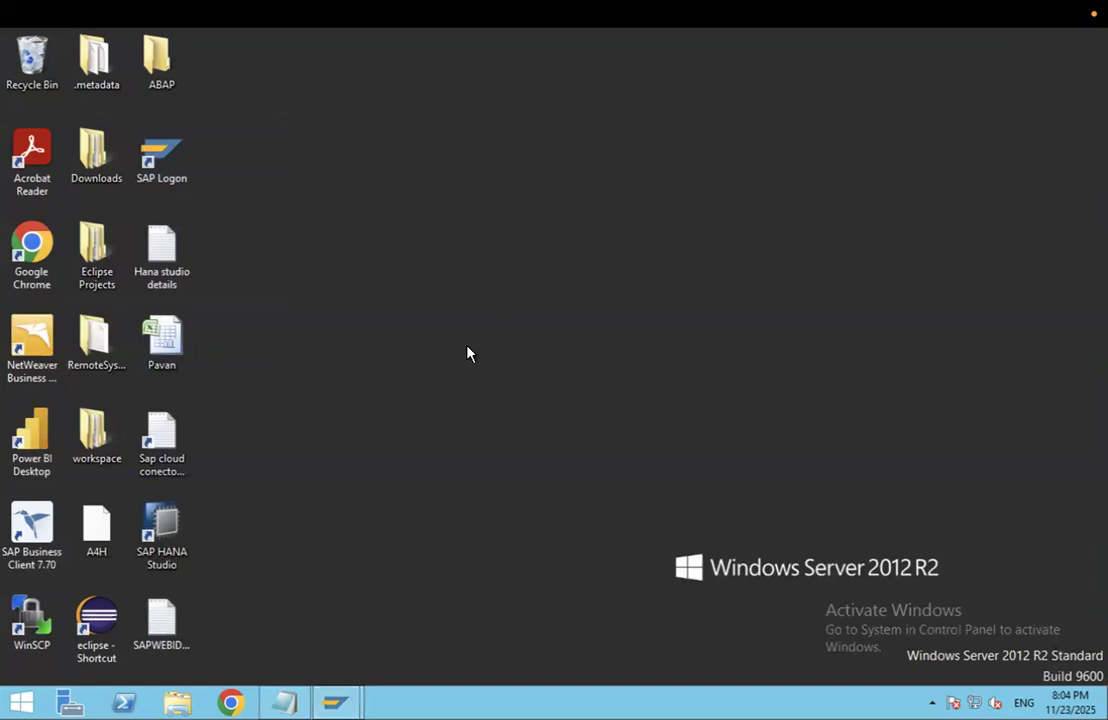
left_click_drag(100, 622, 267, 151)
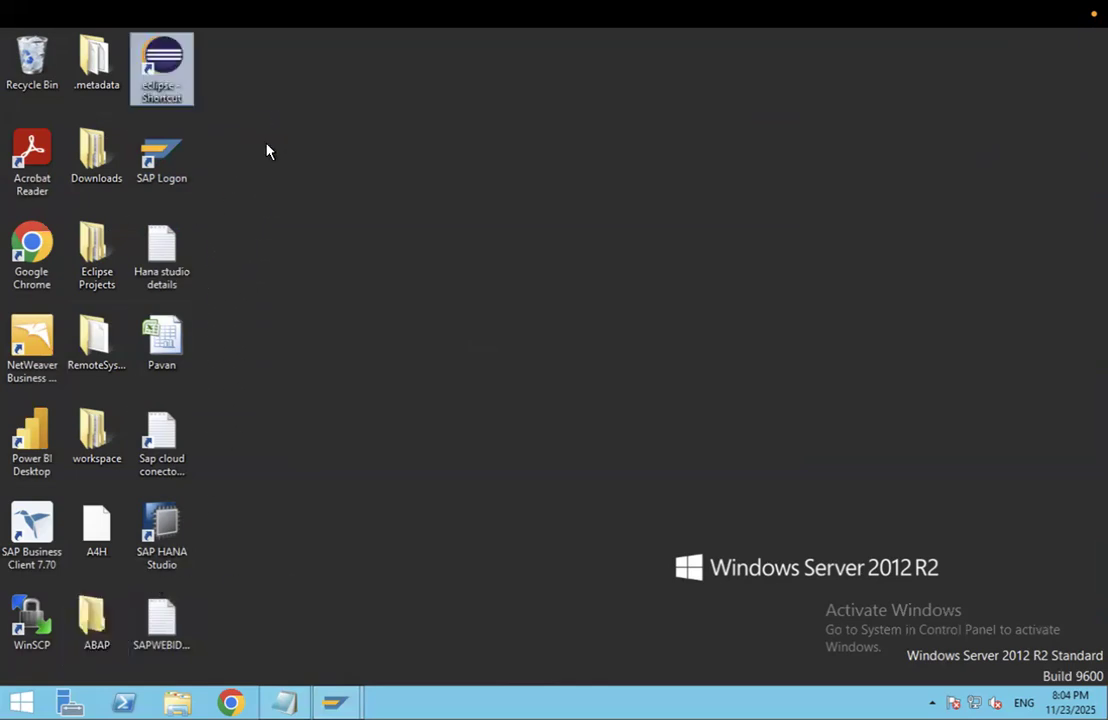
double_click(163, 80)
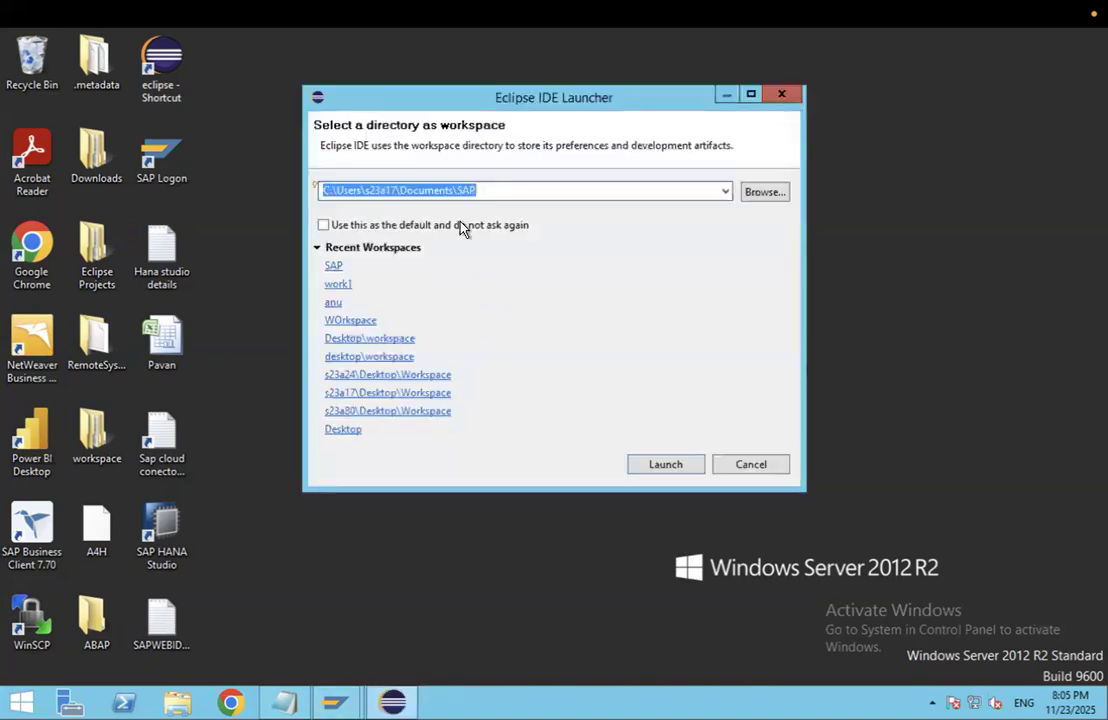
Step: Choose Desktop\ABAP as the Eclipse workspace and launch the IDE
left_click(763, 192)
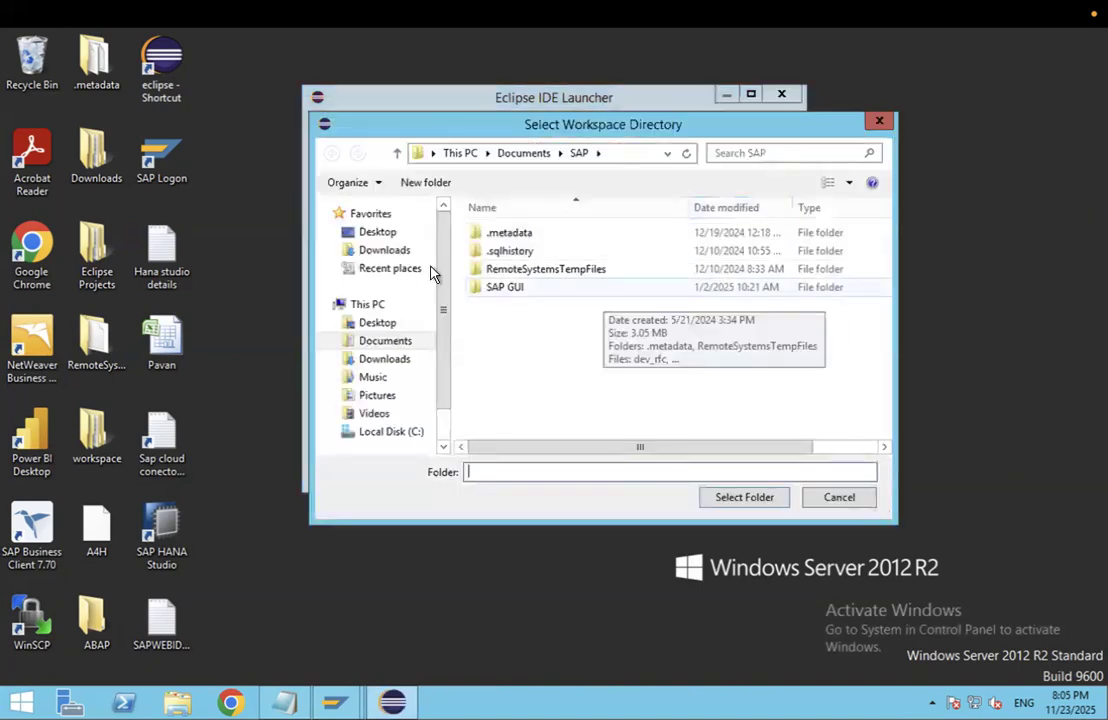
left_click(380, 233)
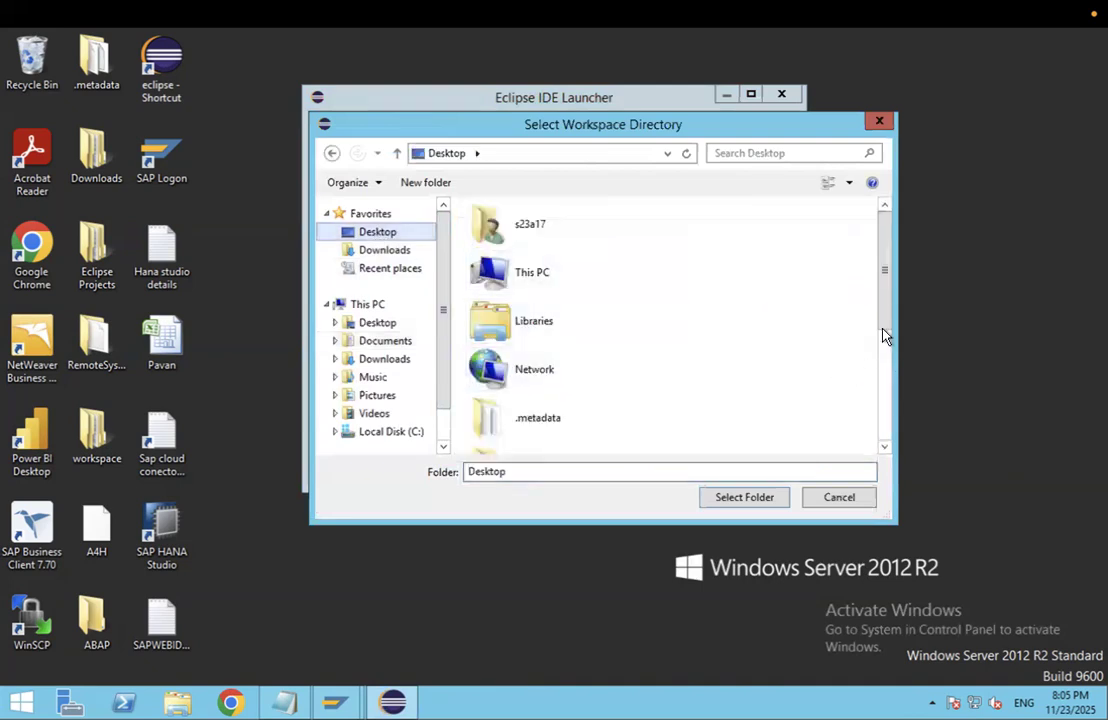
scroll(885, 336, "down", 3)
left_click(534, 279)
left_click(735, 498)
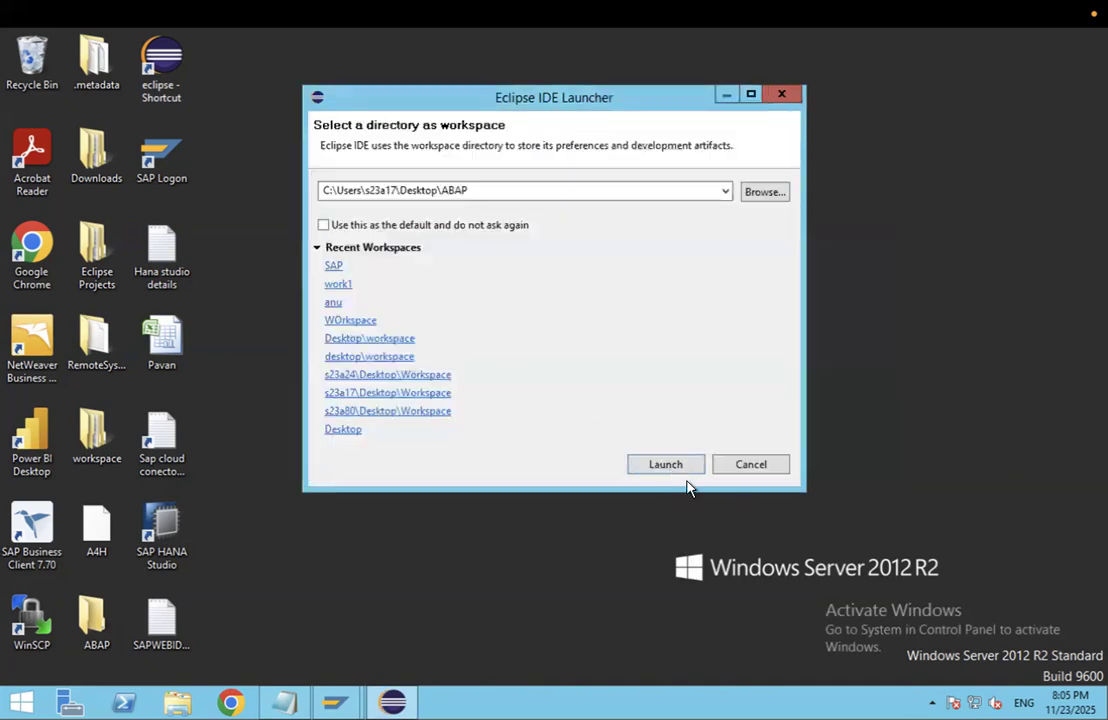
left_click(682, 473)
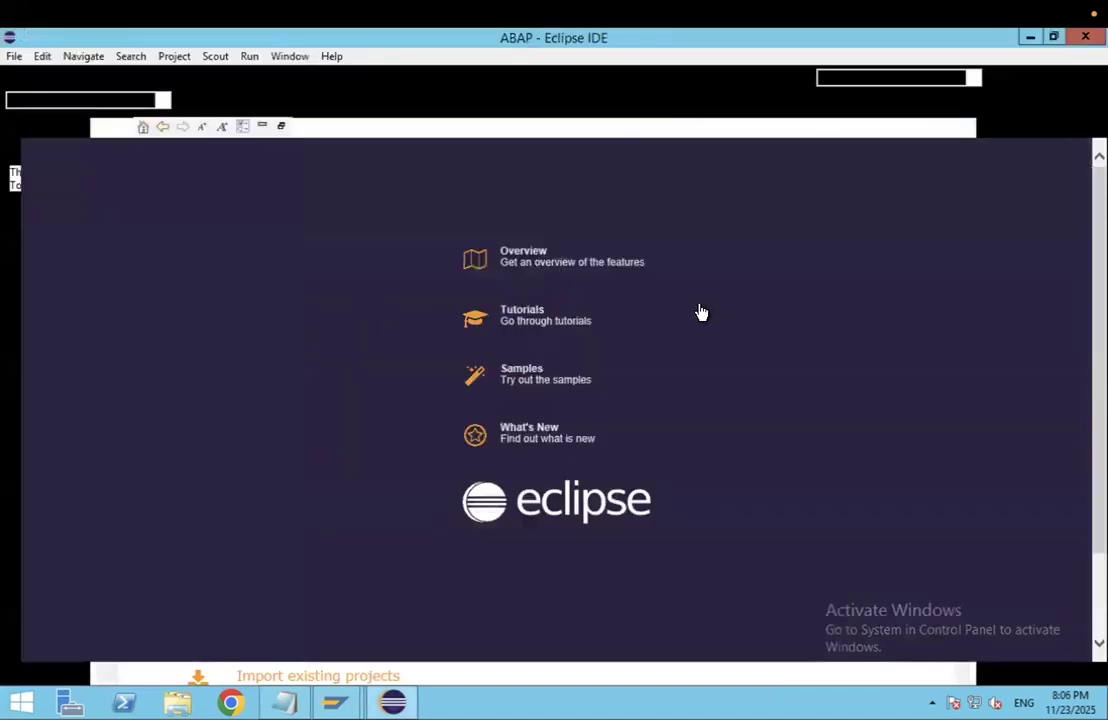
Step: Close the tutorial cheat sheet, Release Notes and ABAP Cloud pages
left_click(701, 313)
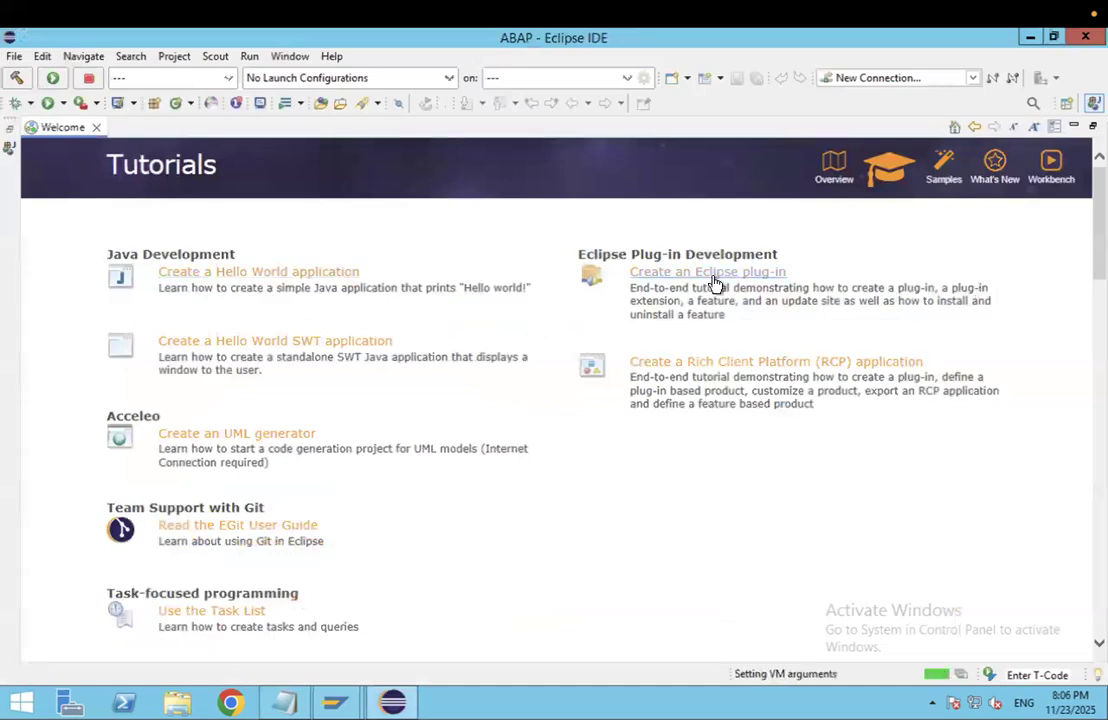
left_click(296, 352)
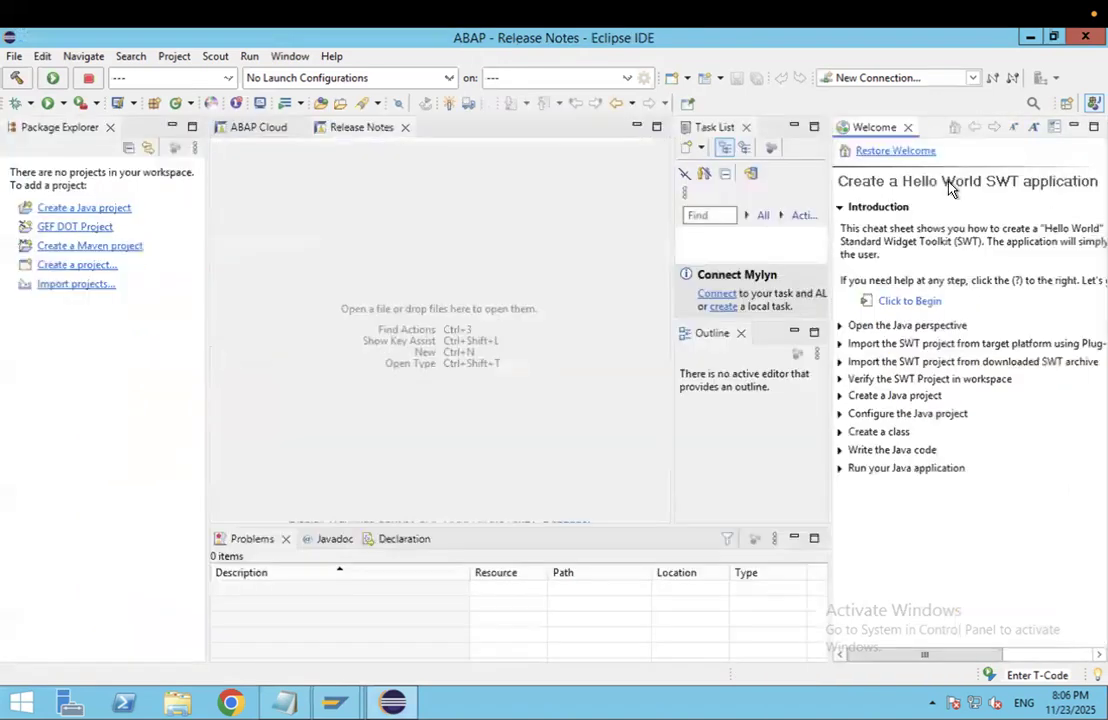
left_click(907, 128)
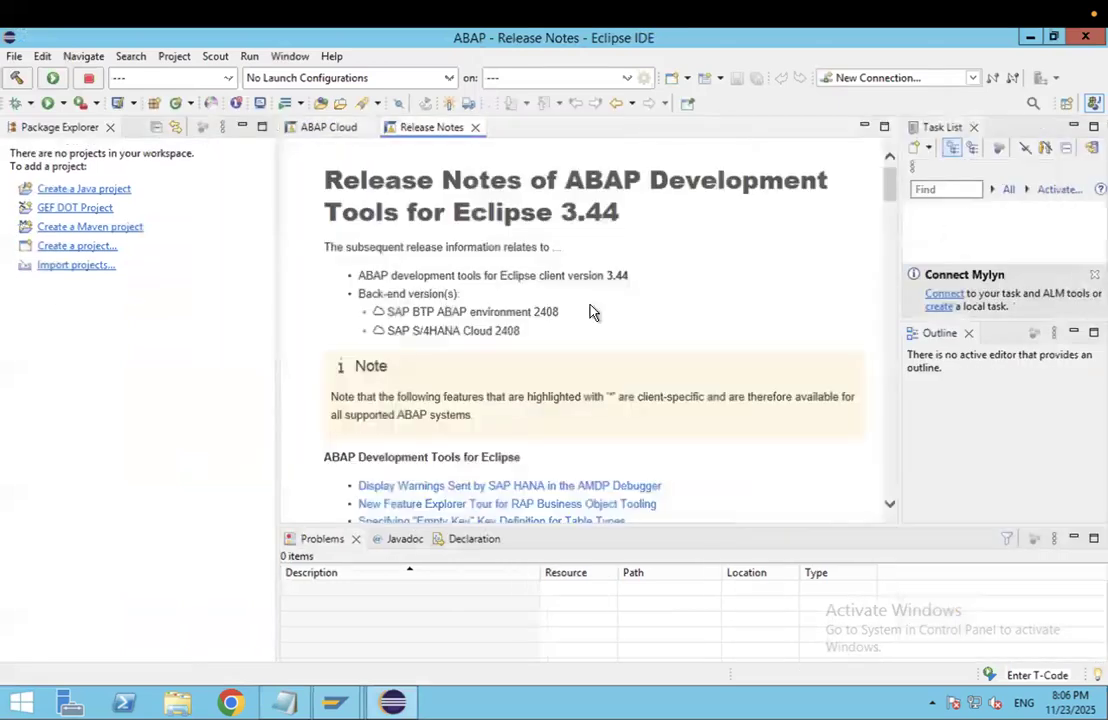
left_click(475, 128)
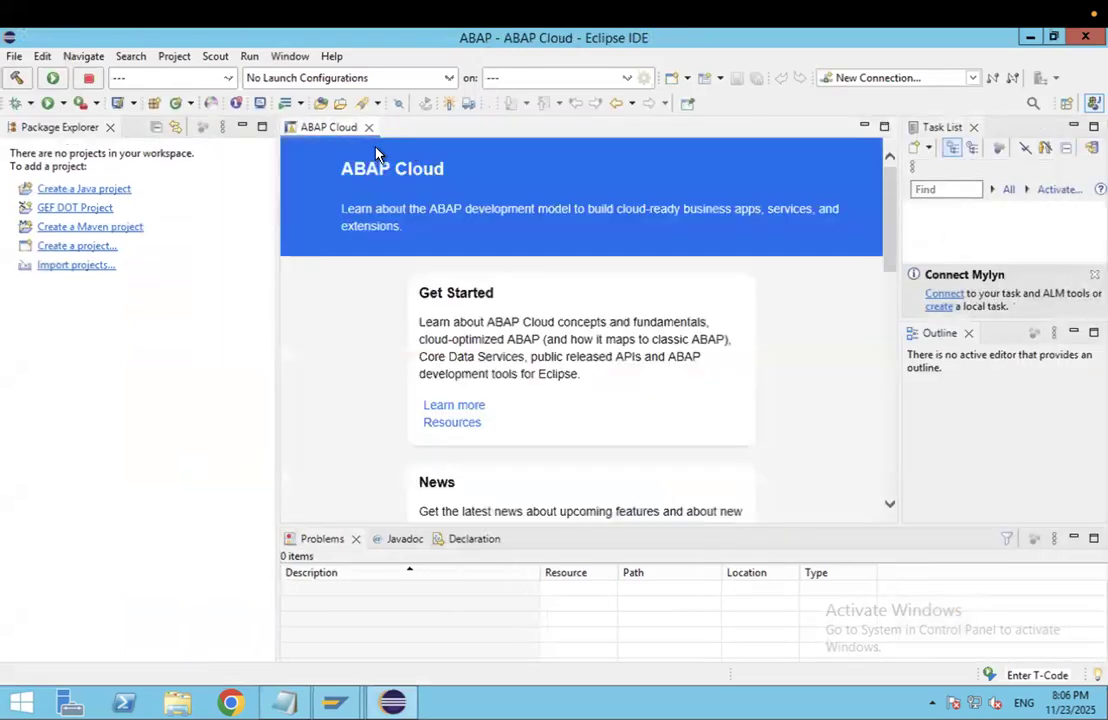
left_click(369, 129)
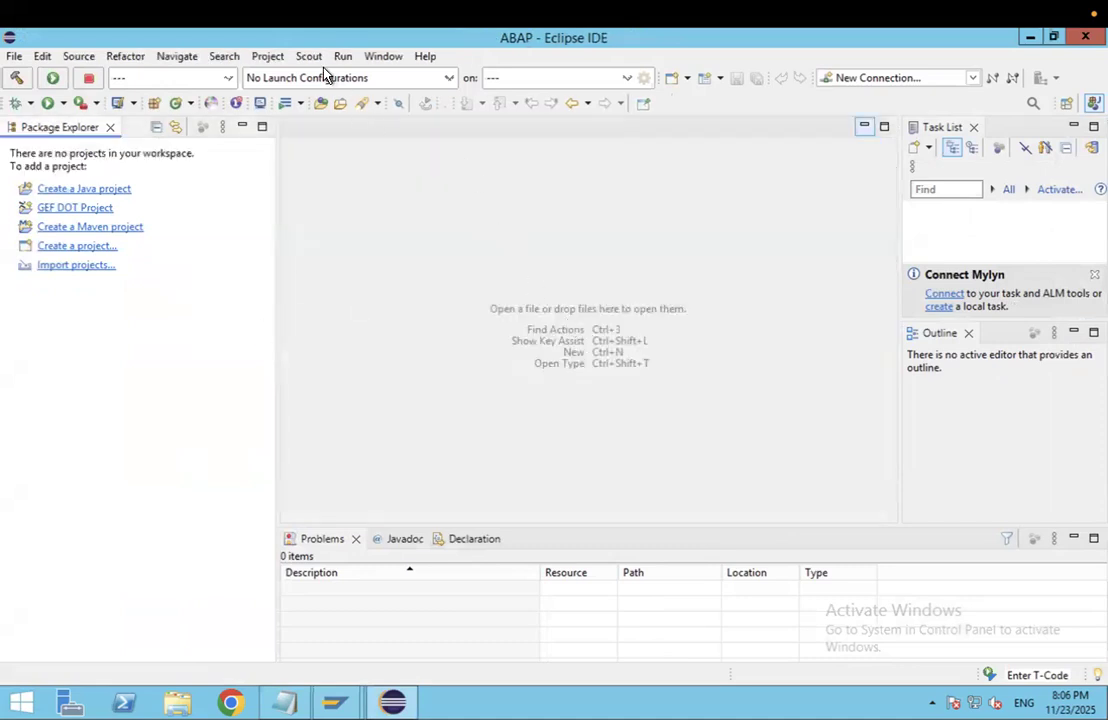
Step: Open the ABAP perspective via Window > Perspective > Open Perspective > Other
left_click(383, 58)
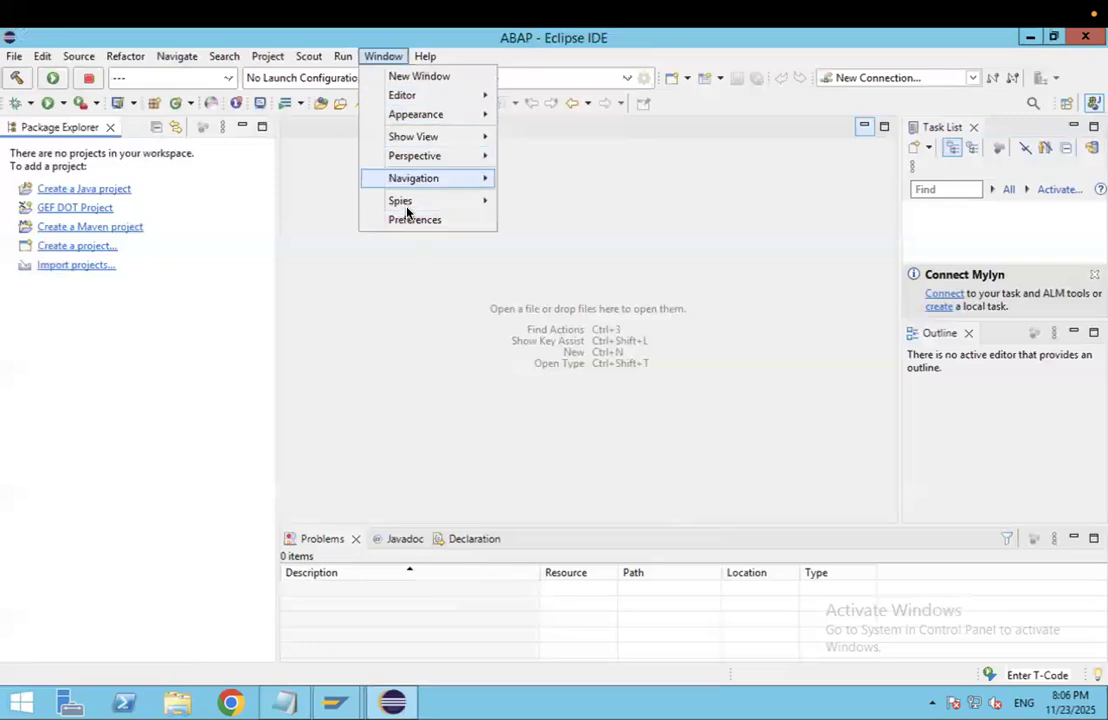
mouse_move(428, 156)
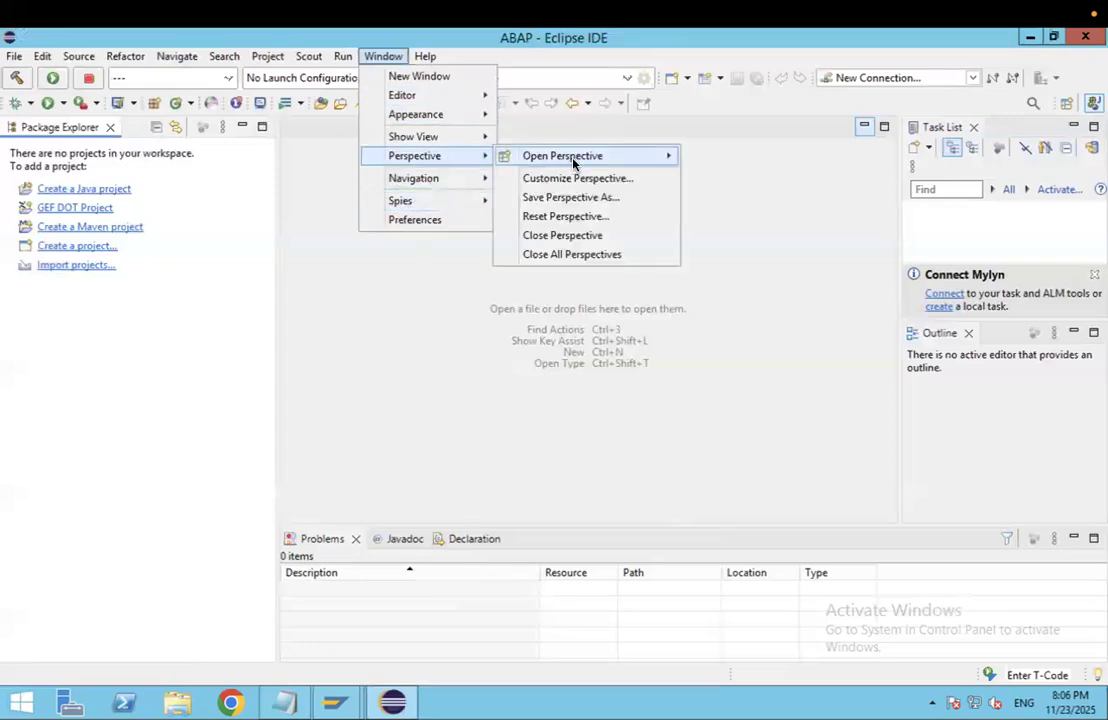
mouse_move(601, 161)
left_click(725, 202)
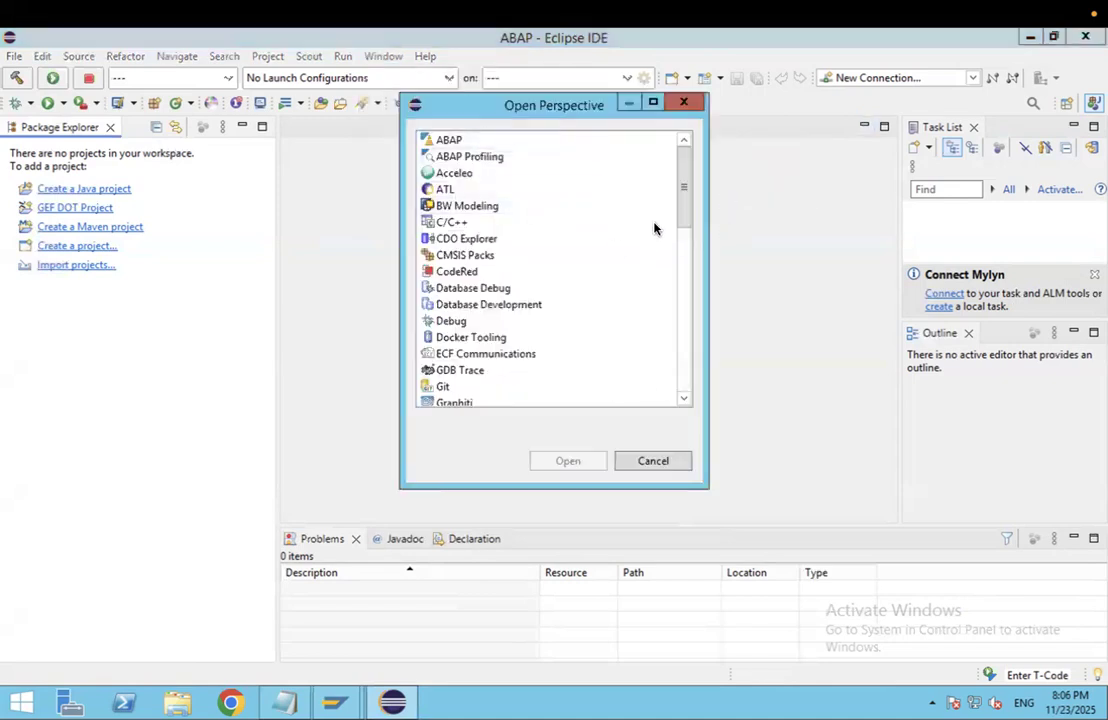
left_click_drag(684, 214, 681, 177)
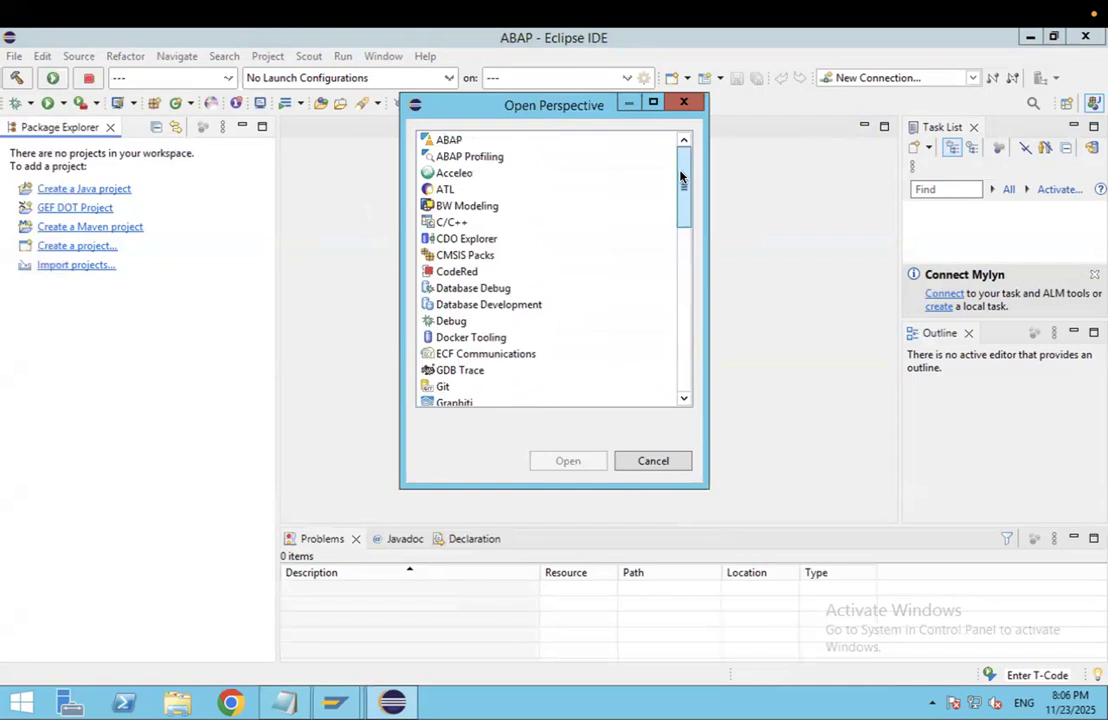
left_click(452, 145)
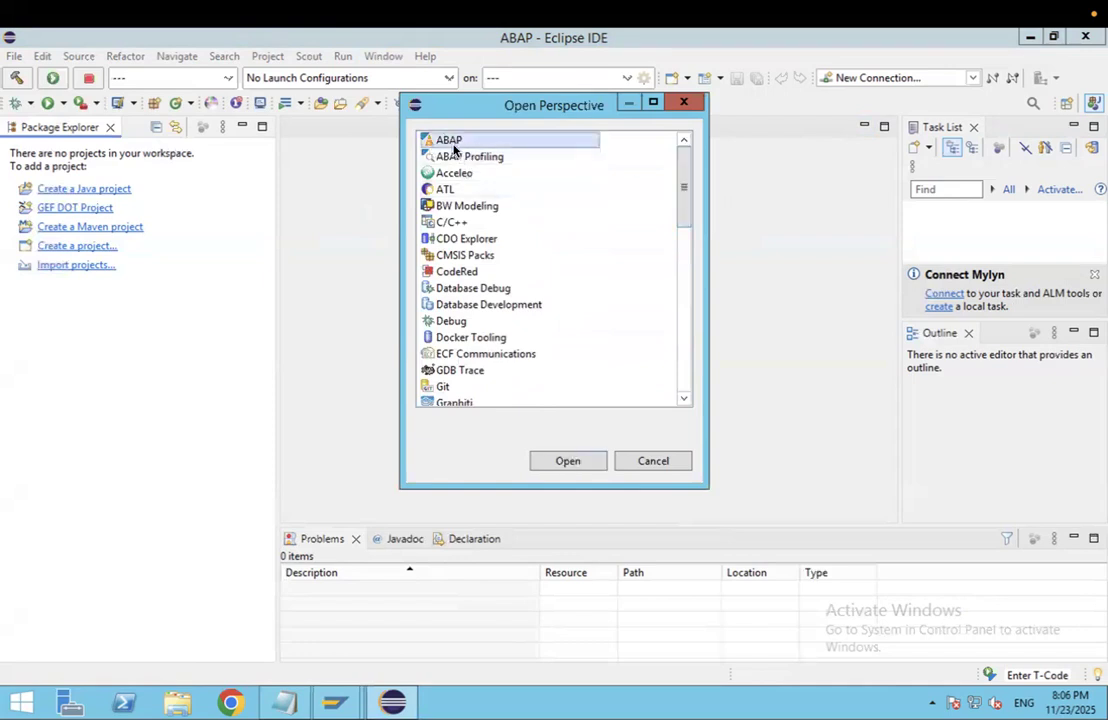
left_click(567, 460)
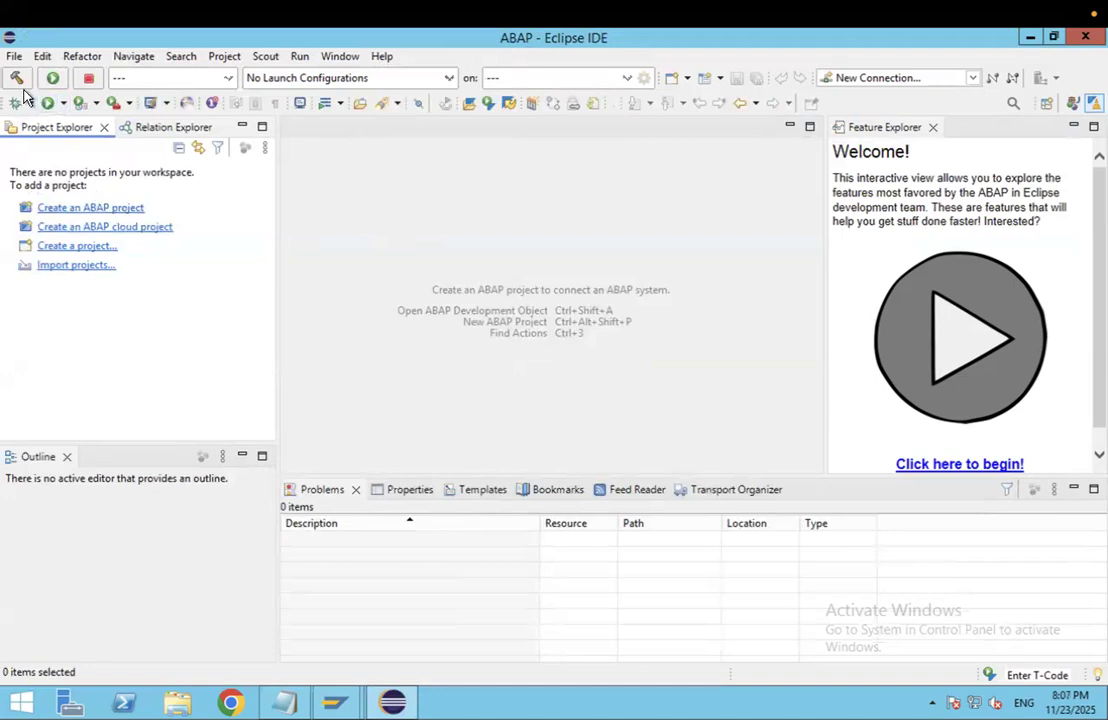
Step: Start a new ABAP project on the s4hana connection and enter client 100 on the logon page
left_click(111, 211)
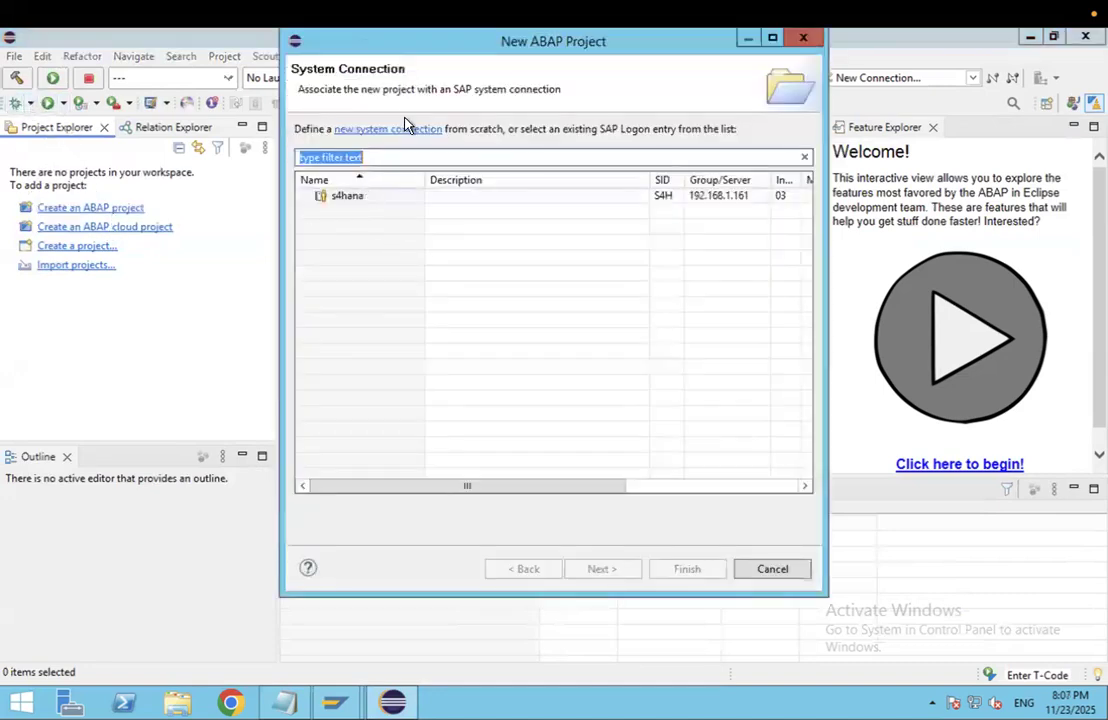
left_click(350, 200)
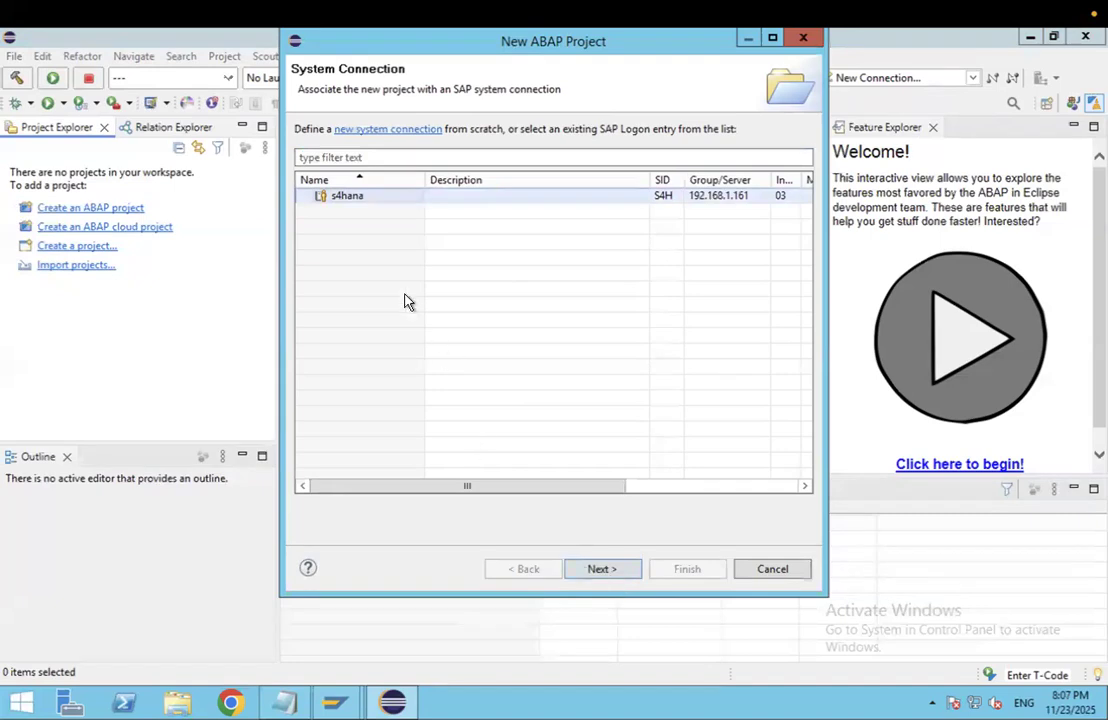
left_click(592, 570)
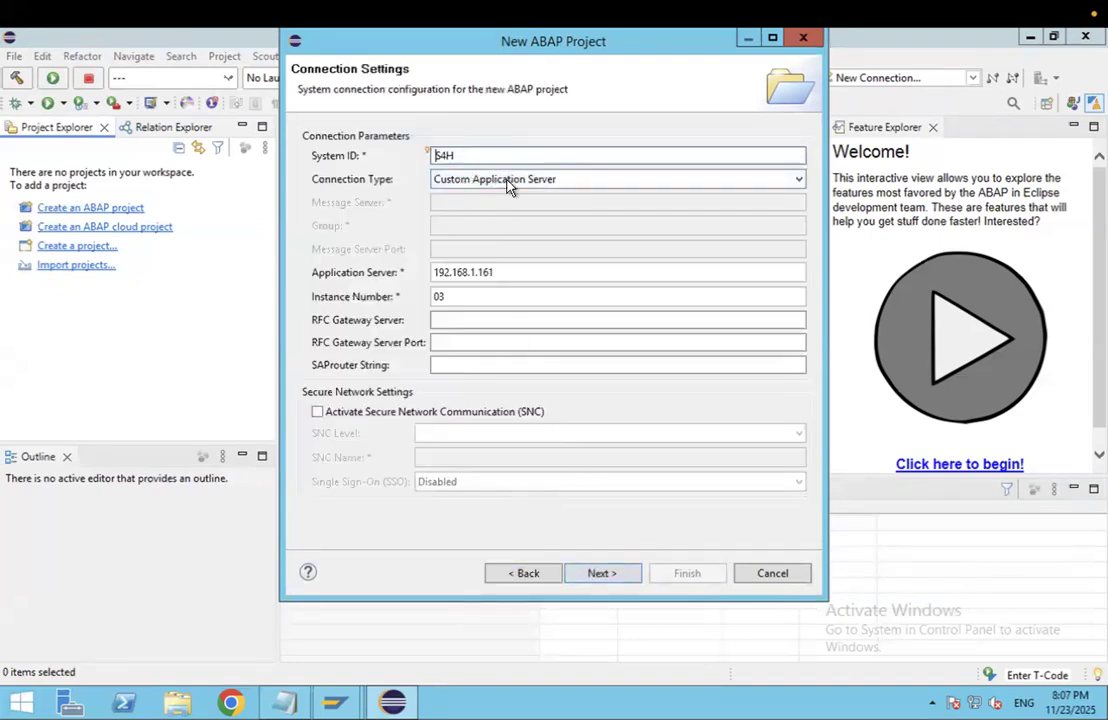
left_click(593, 574)
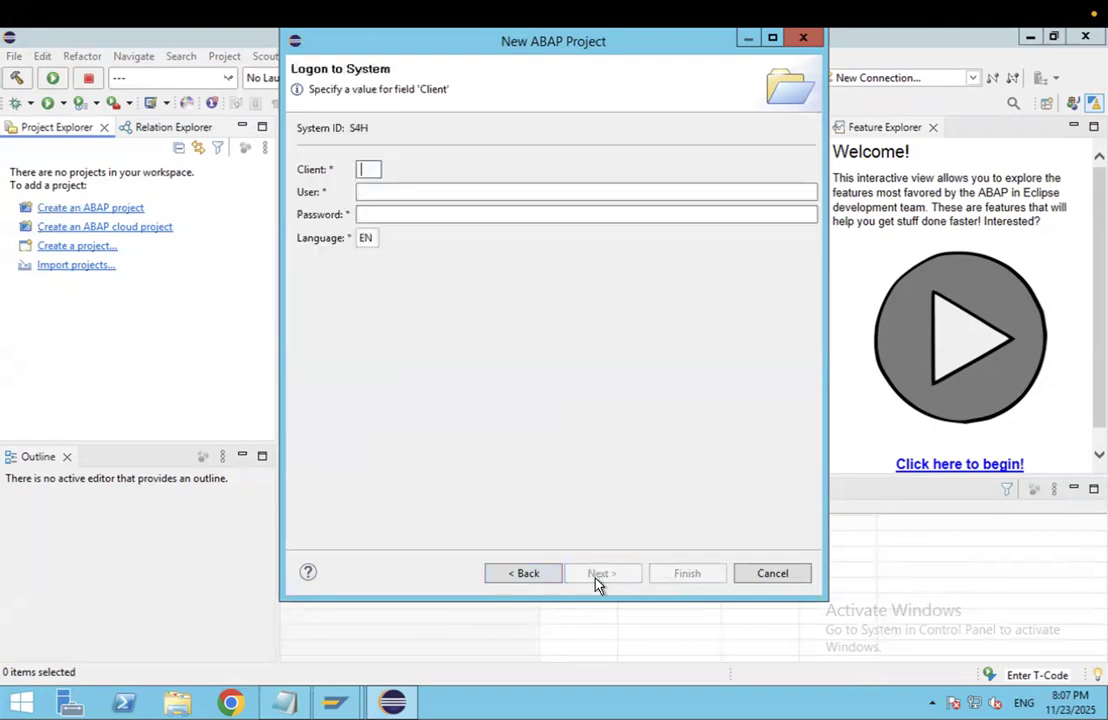
type("100")
left_click(378, 193)
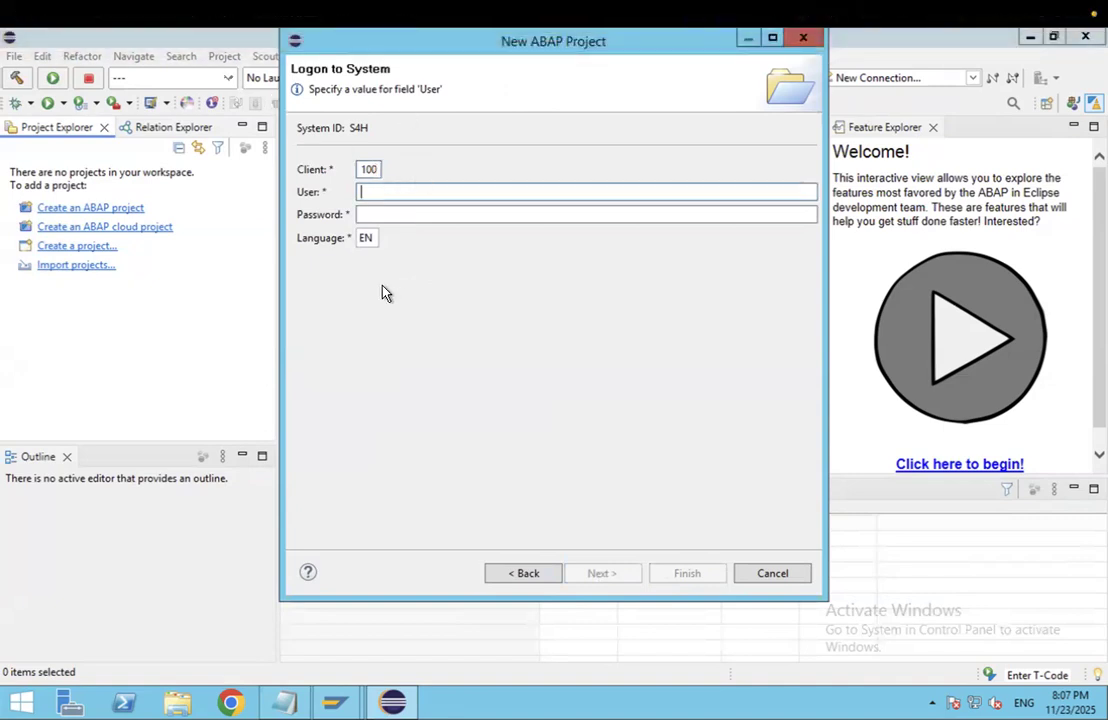
left_click(390, 211)
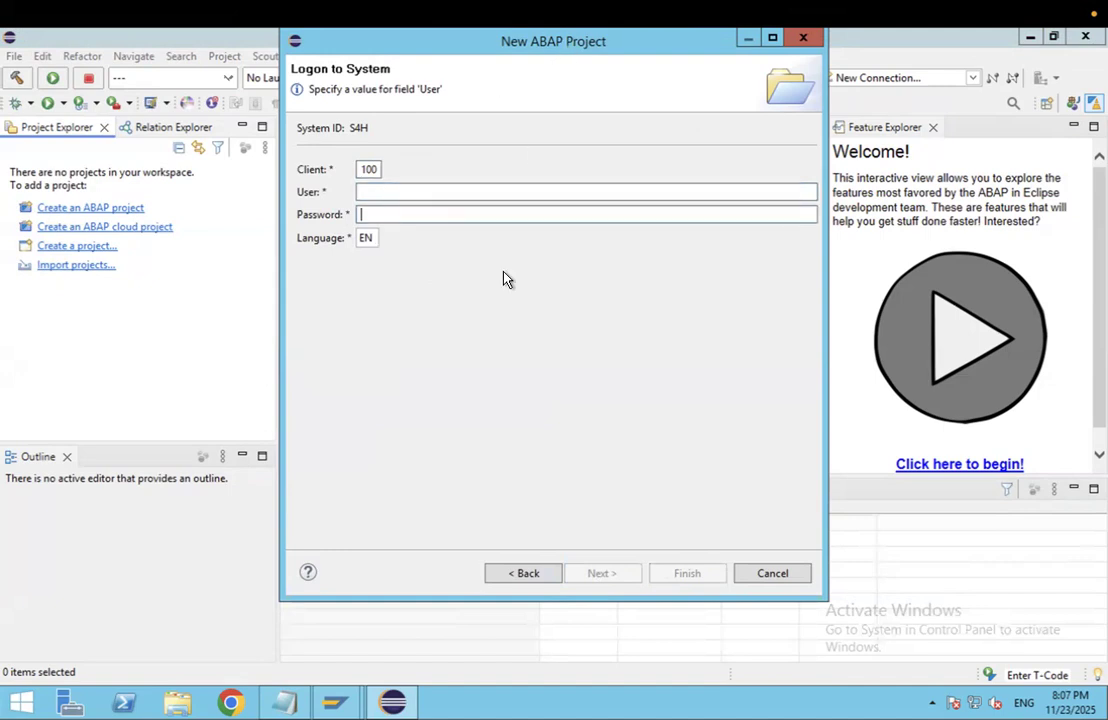
left_click(333, 703)
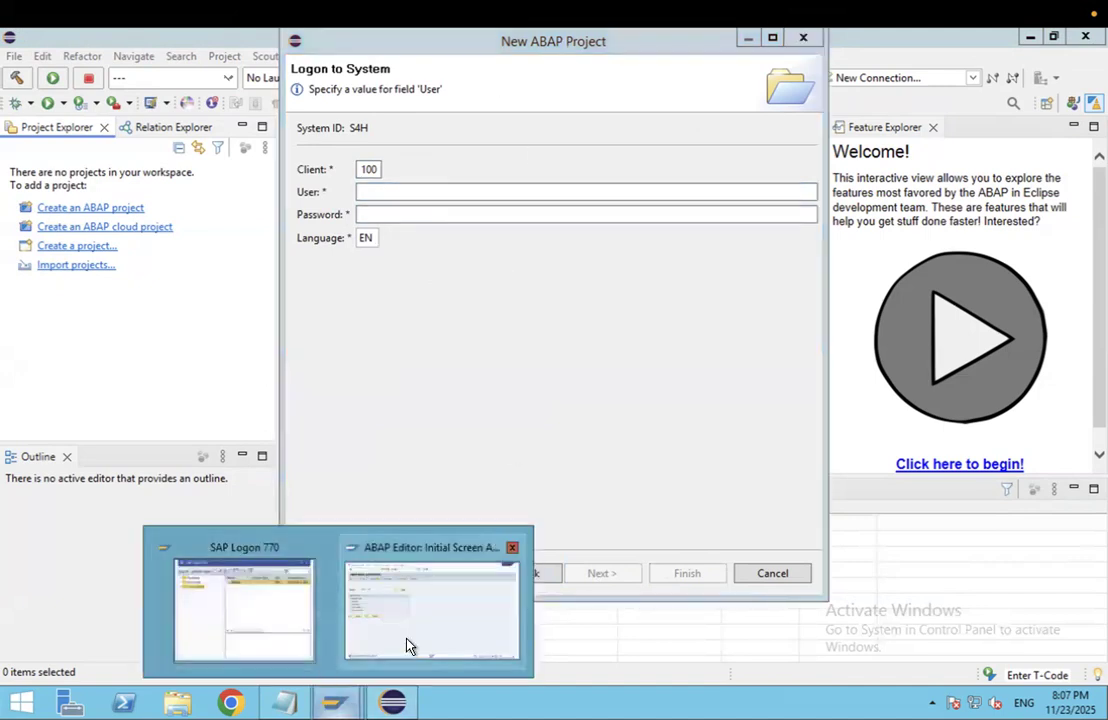
Step: Bring the ABAP Editor forward and show its session info for client 100
left_click(410, 642)
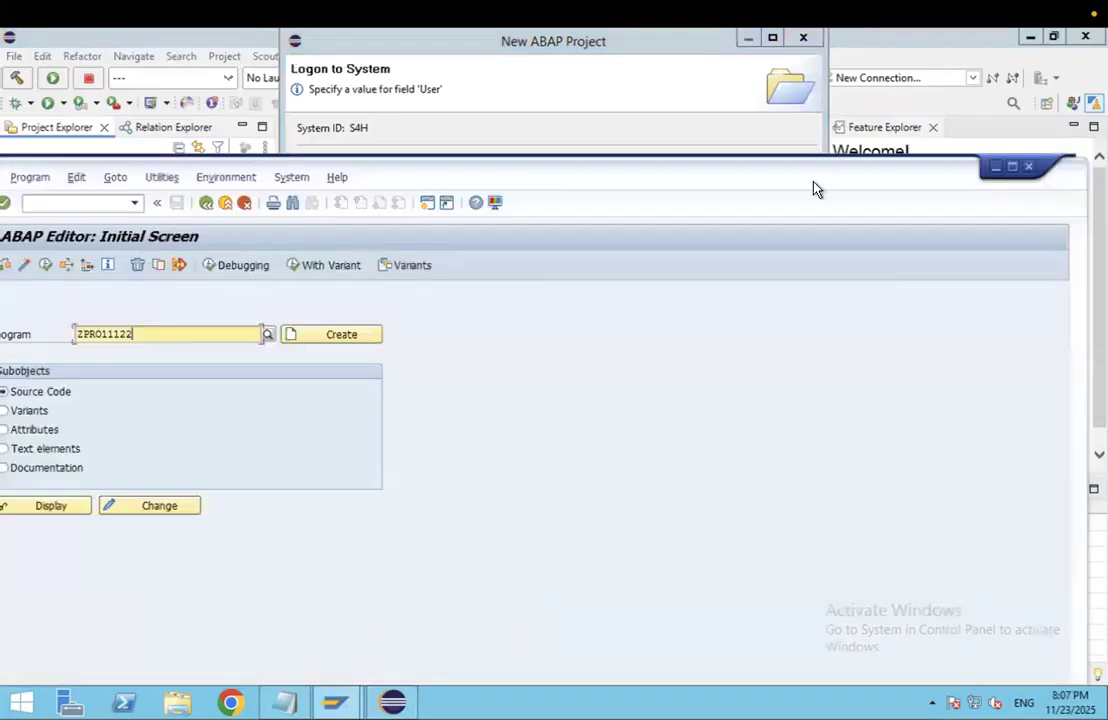
left_click_drag(814, 168, 814, 40)
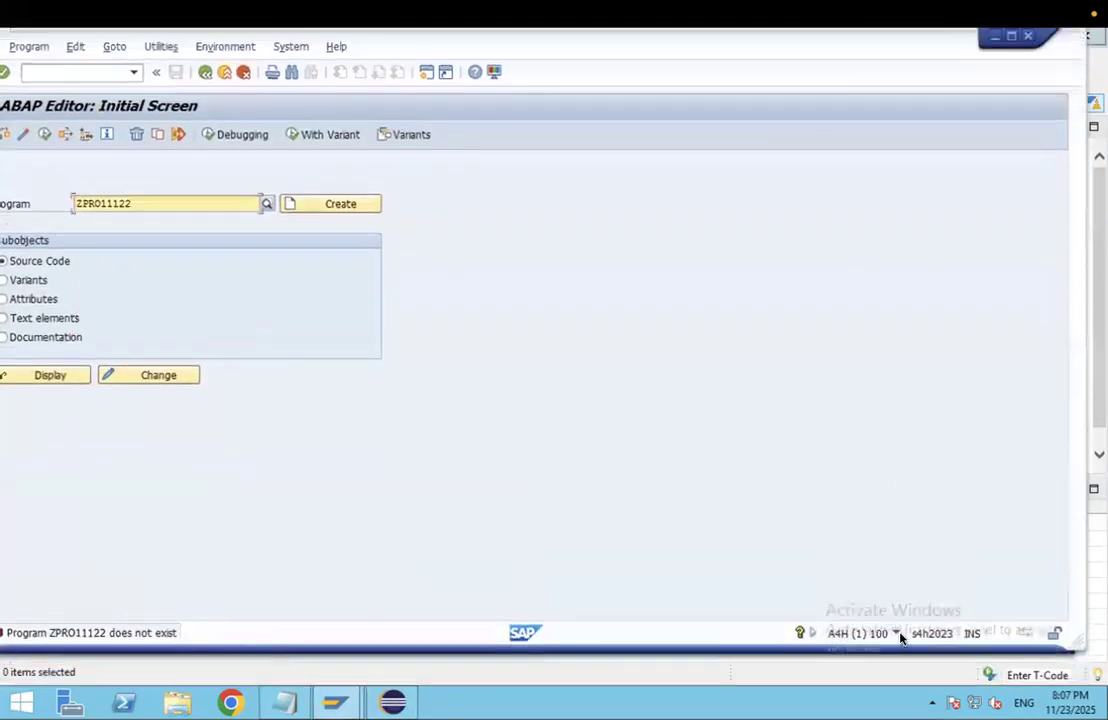
left_click(897, 634)
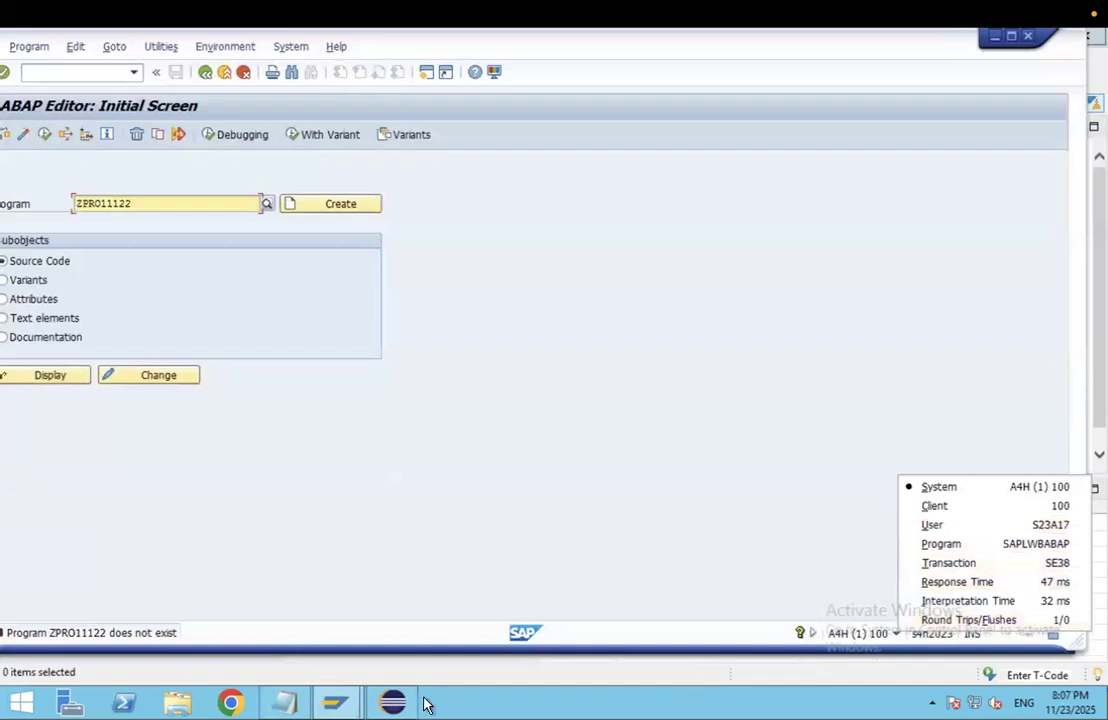
Step: Back in Eclipse, begin entering the logon user name in the project wizard
left_click(393, 692)
left_click(366, 193)
type("s")
key("ctrl+Left")
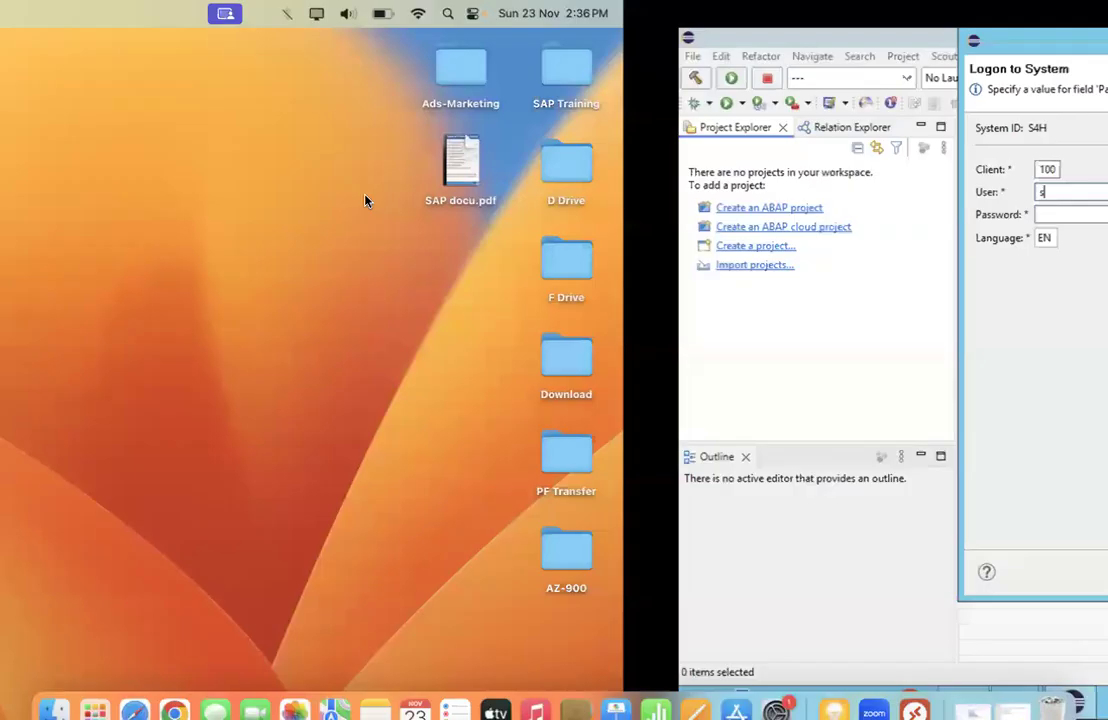
key("ctrl+Right")
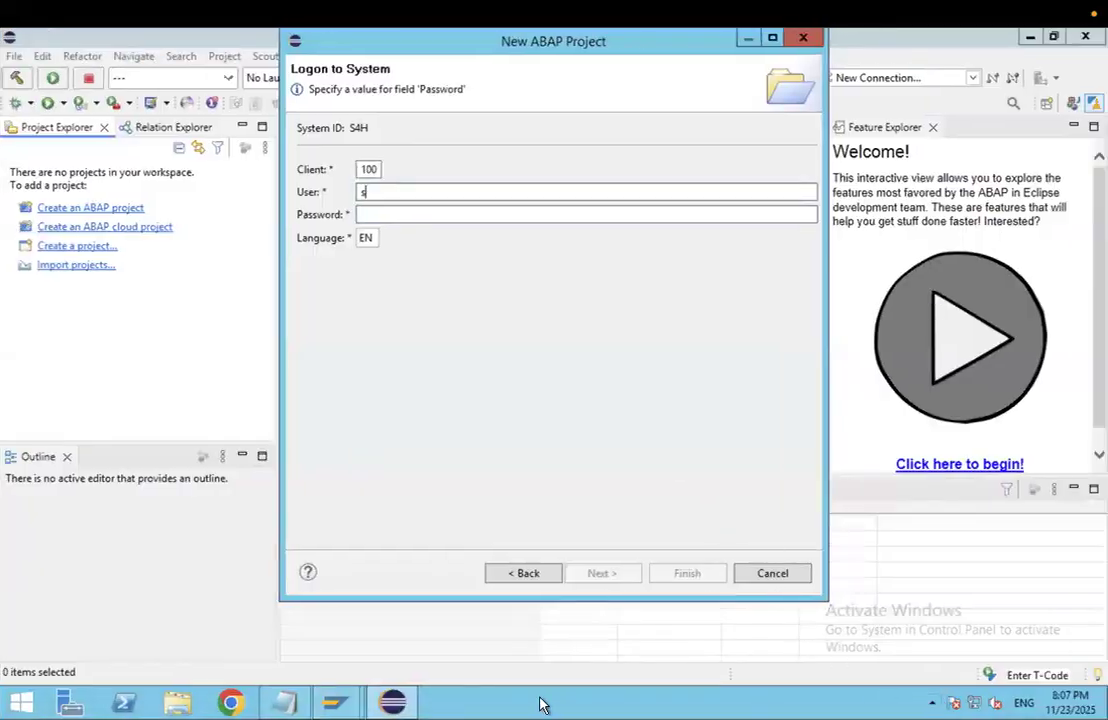
Step: Recheck the SAP session's client and user details, then bring up the HANA Studio notes
mouse_move(336, 703)
left_click(397, 646)
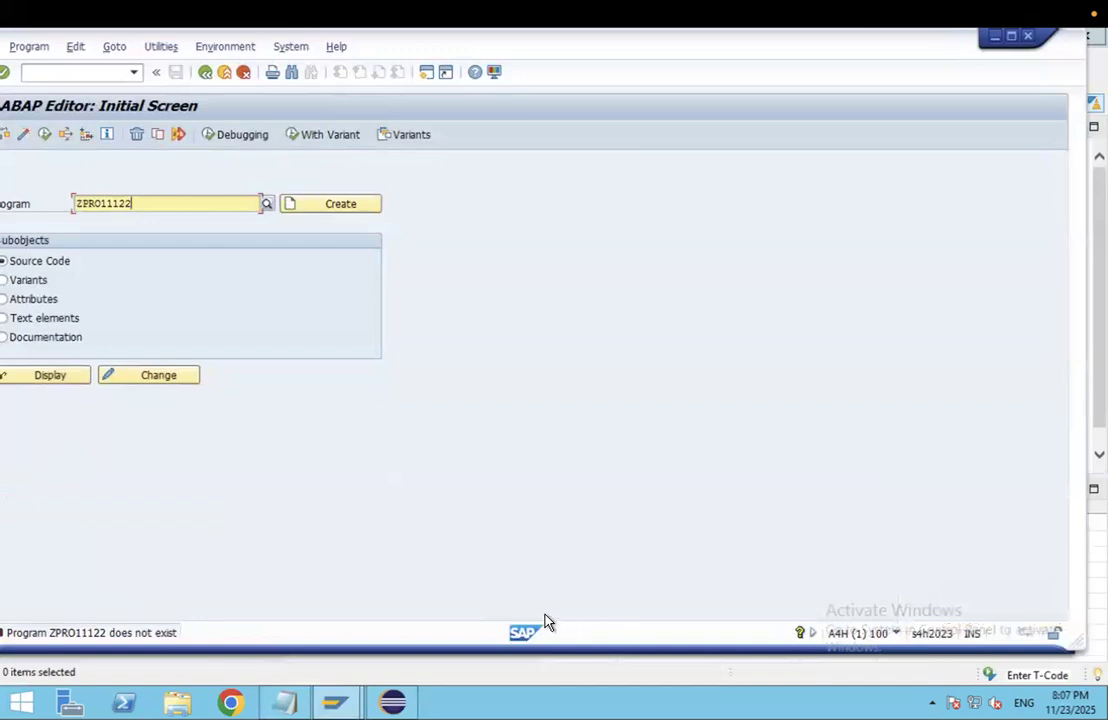
left_click(898, 635)
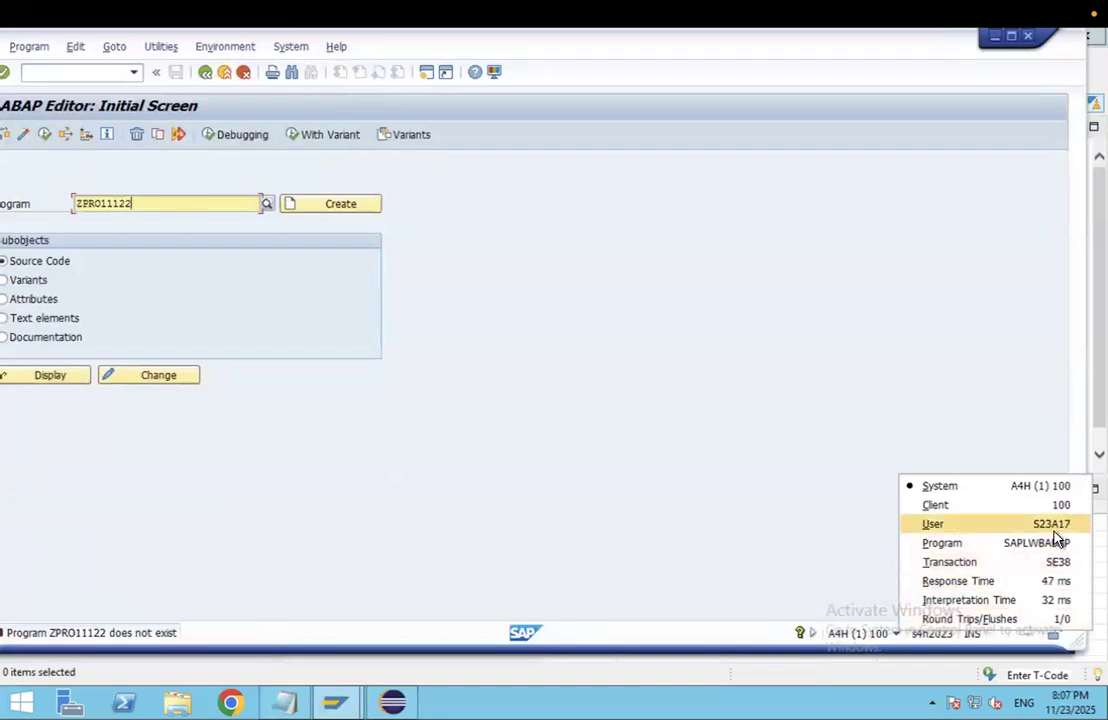
left_click(292, 703)
Step: Begin the user ID on line 11 of the Hana studio notes, checking it against the SAP system details
left_click(132, 244)
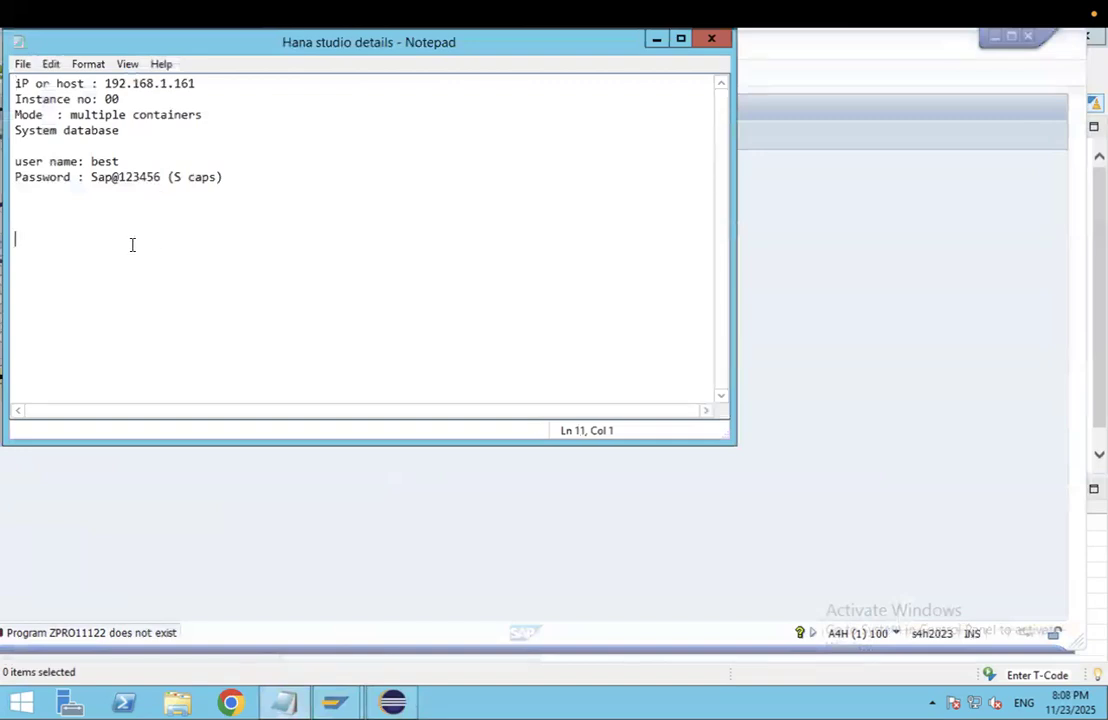
type("s23")
left_click(900, 636)
left_click(899, 636)
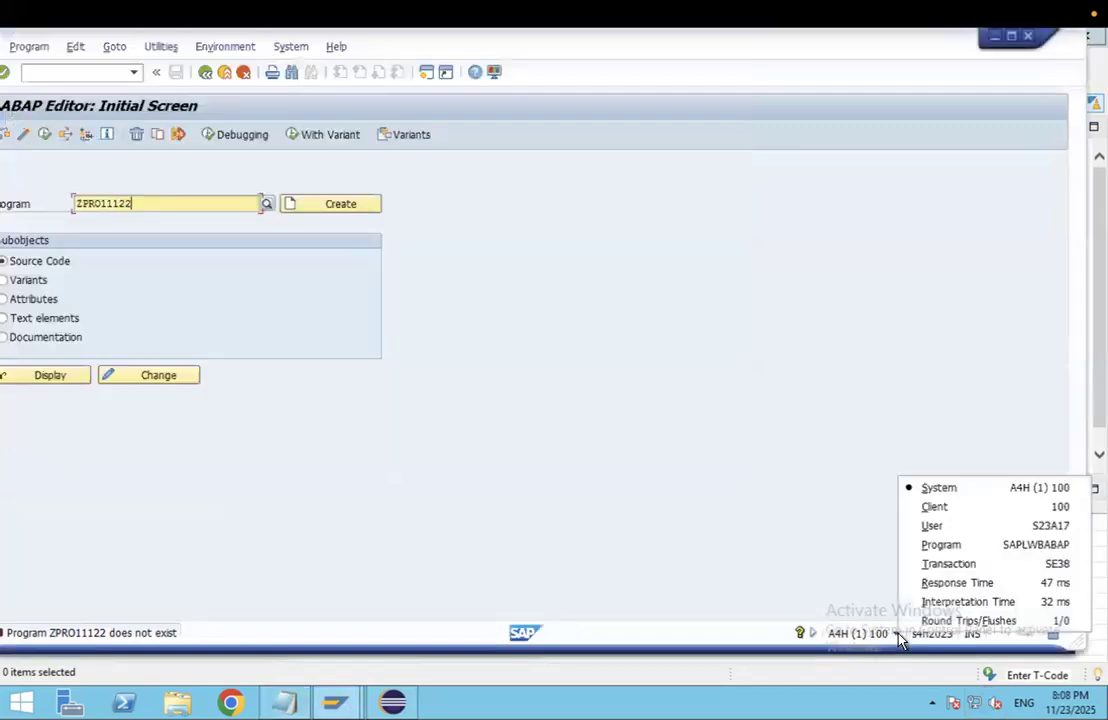
key("ctrl+Left")
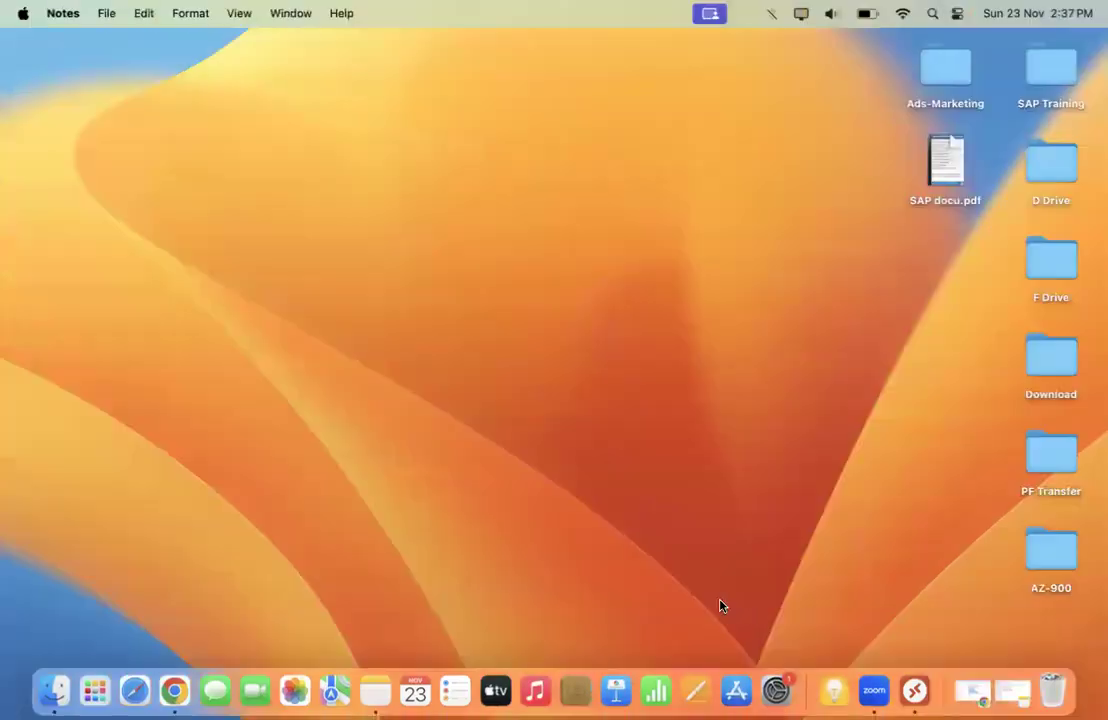
key("ctrl+Right")
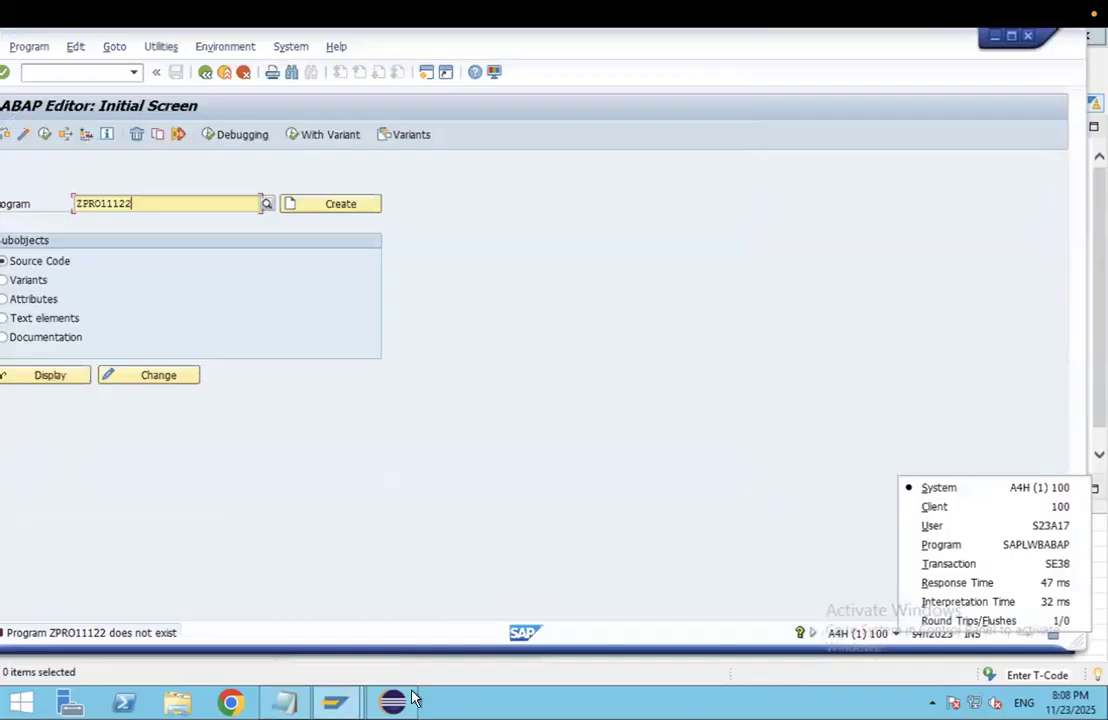
Step: Finish and copy the SAP logon user ID in the notes, then select Eclipse's User field
left_click(284, 703)
type("a17")
left_click_drag(78, 246, 10, 239)
key("ctrl+c")
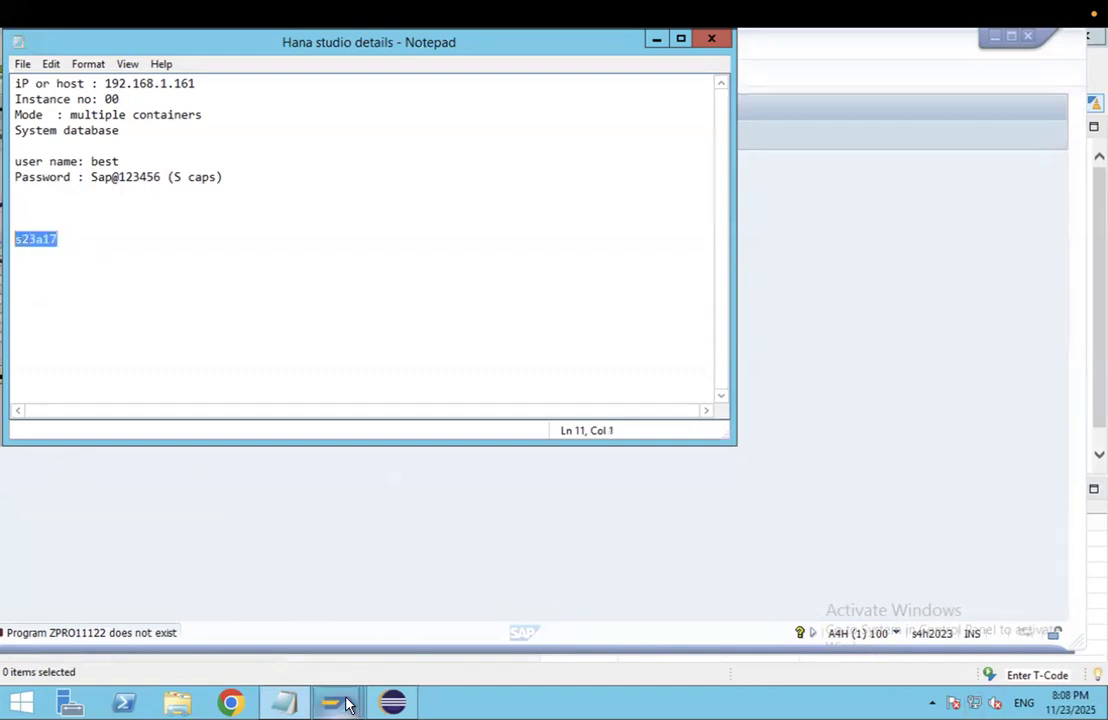
left_click(392, 702)
double_click(364, 192)
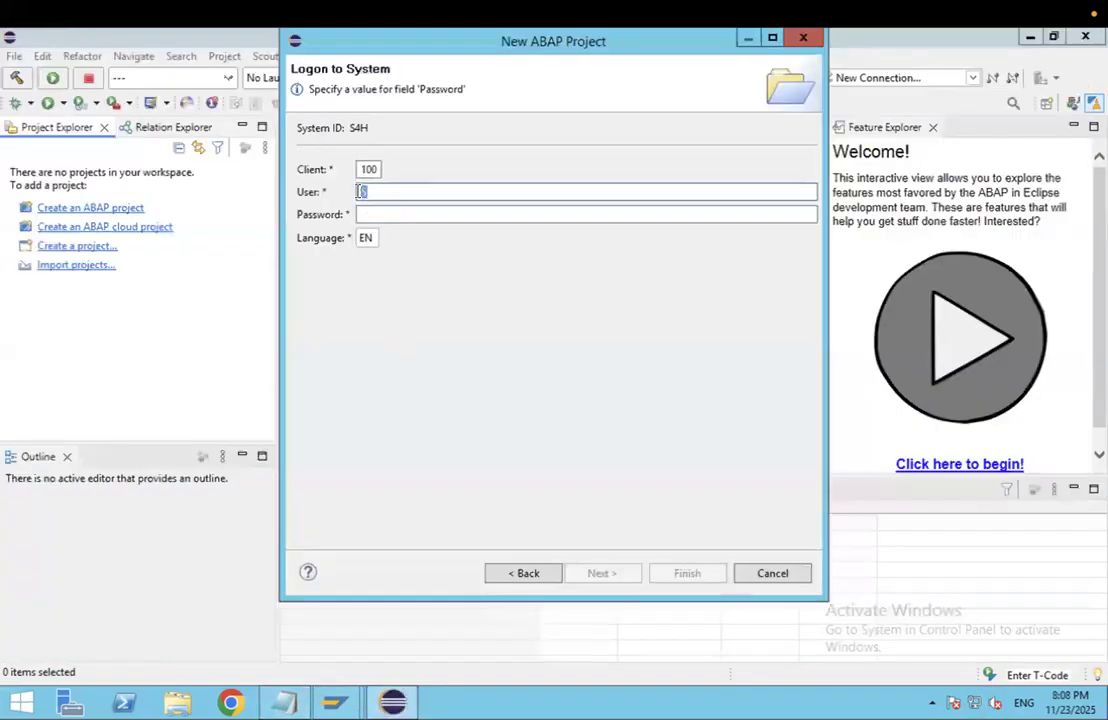
Step: Paste the user ID into User, enter the password, and log on to S4H
key("ctrl+v")
left_click(384, 220)
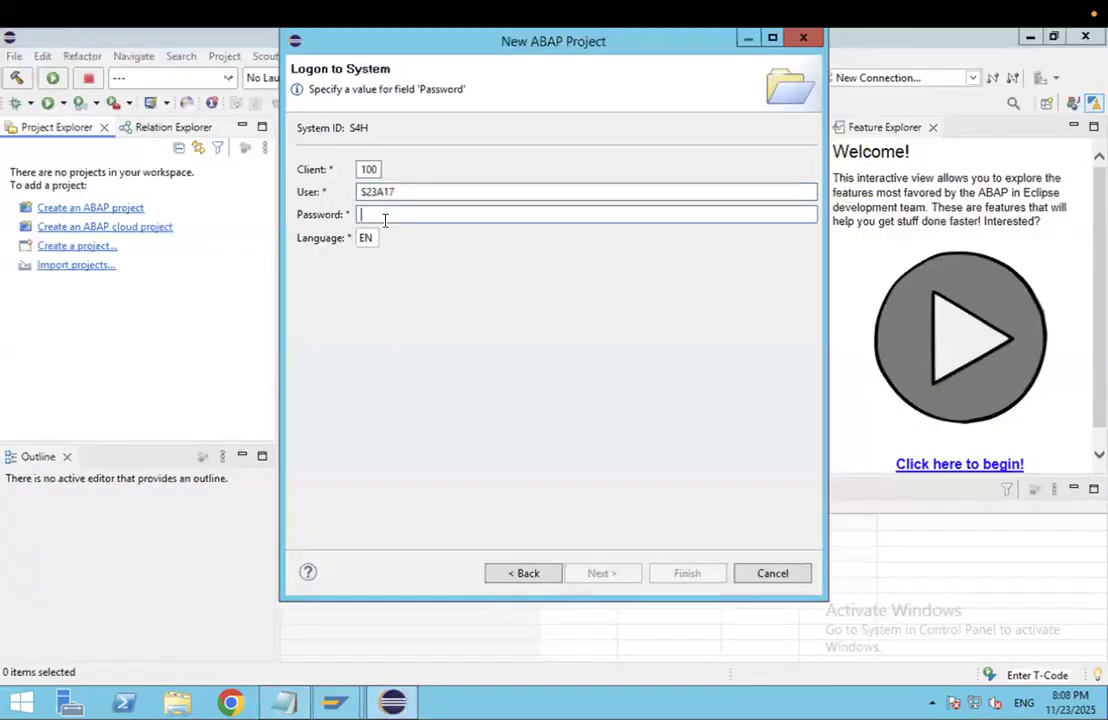
type("••")
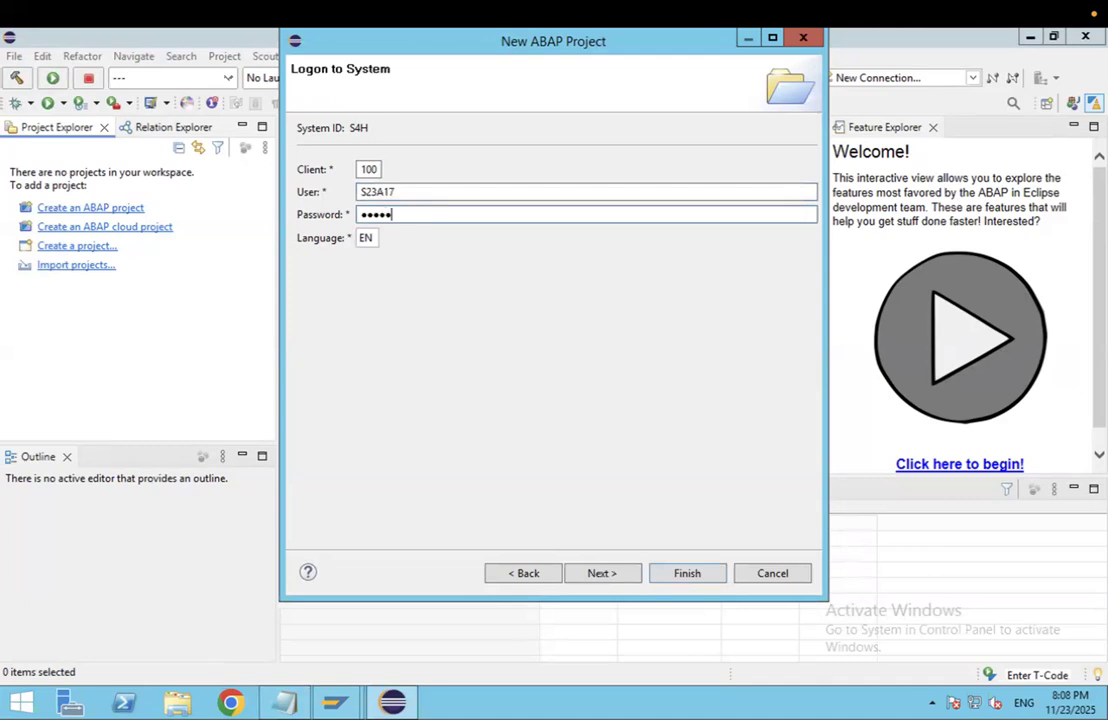
left_click(596, 571)
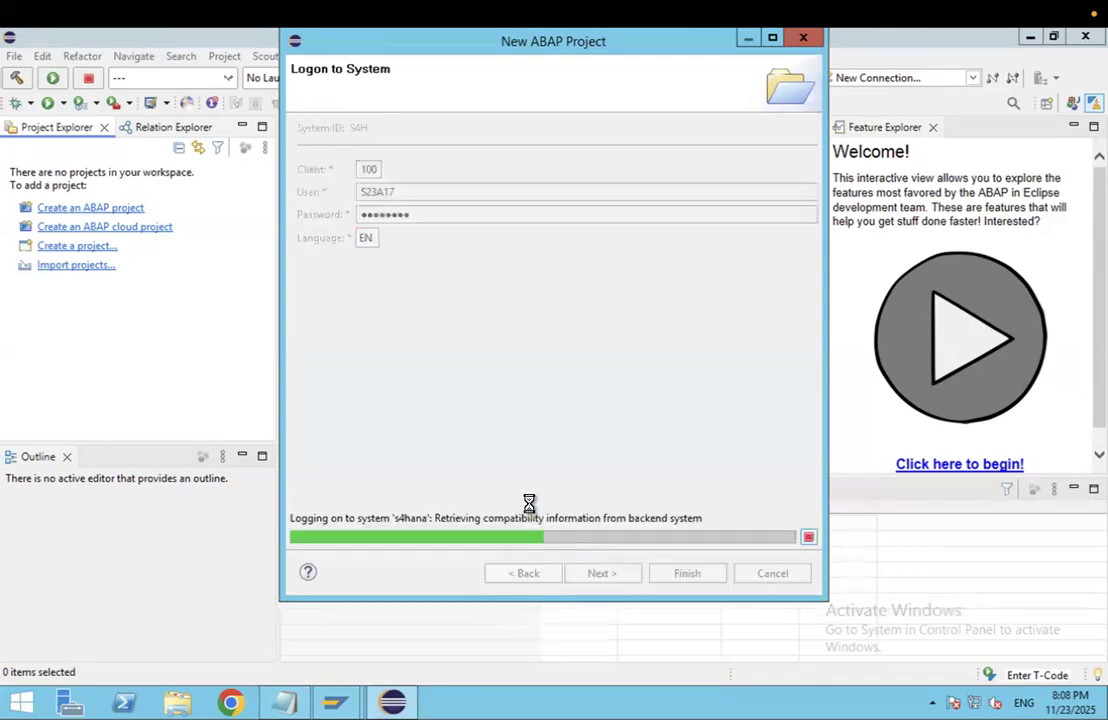
Step: Finish the New ABAP Project wizard and confirm a secure storage password
left_click(688, 573)
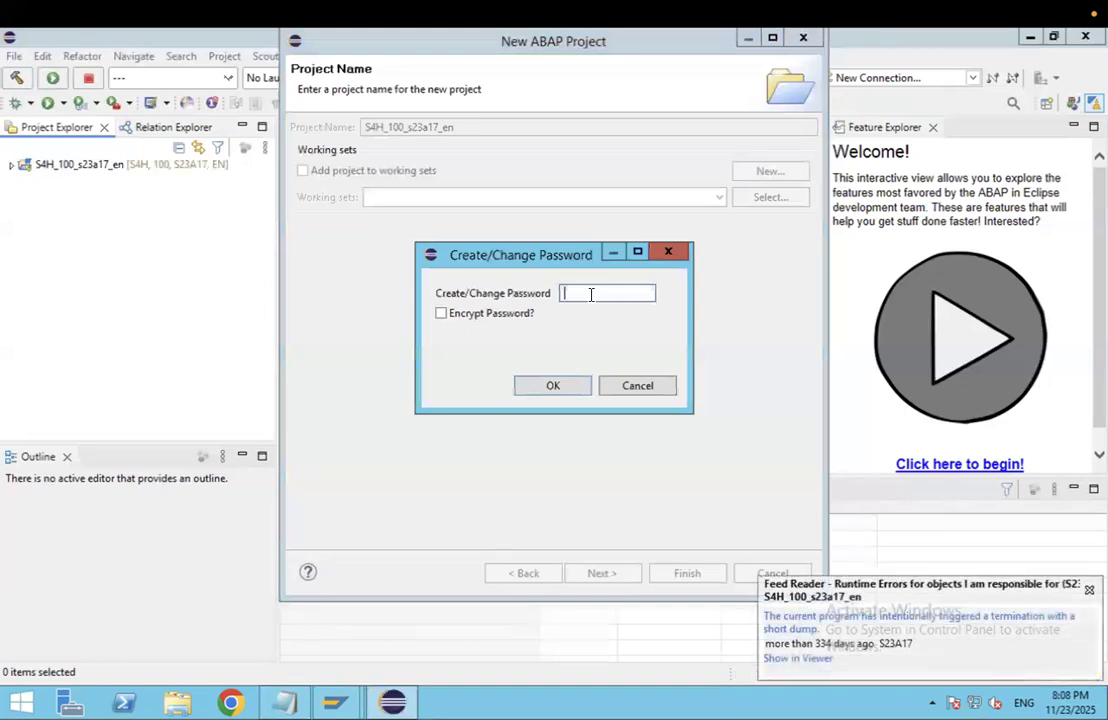
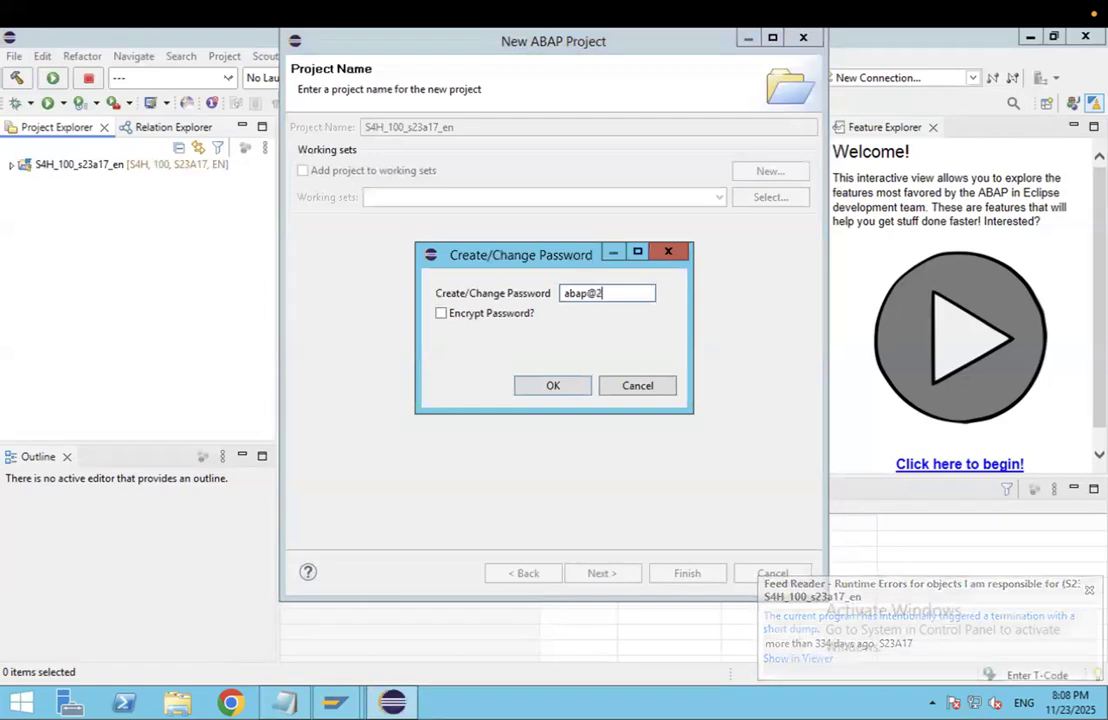
left_click(553, 386)
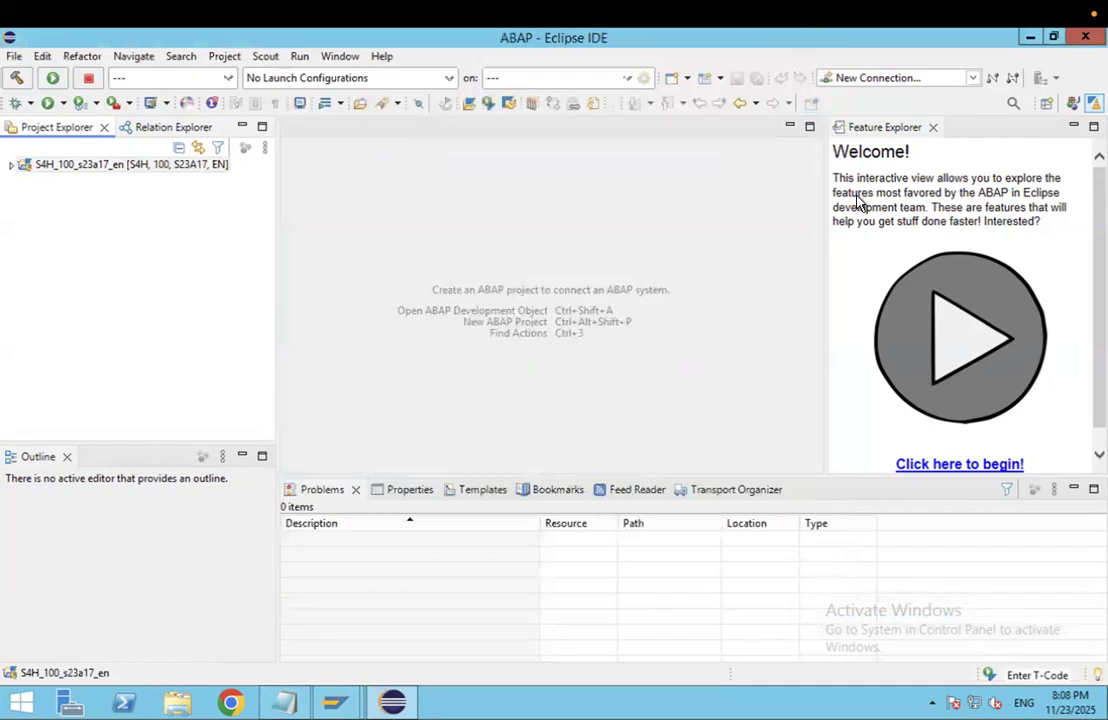
Step: Close the Feature Explorer and expand the project's Local Objects ($TMP) and Favorite Objects folders
left_click(932, 127)
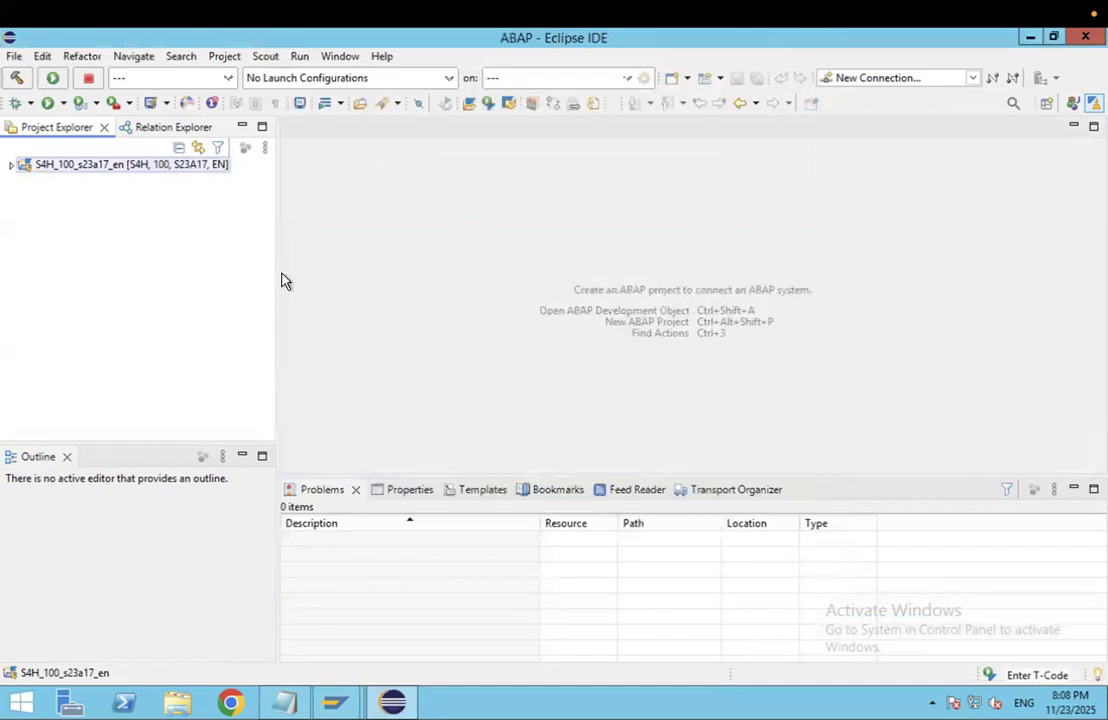
left_click(12, 166)
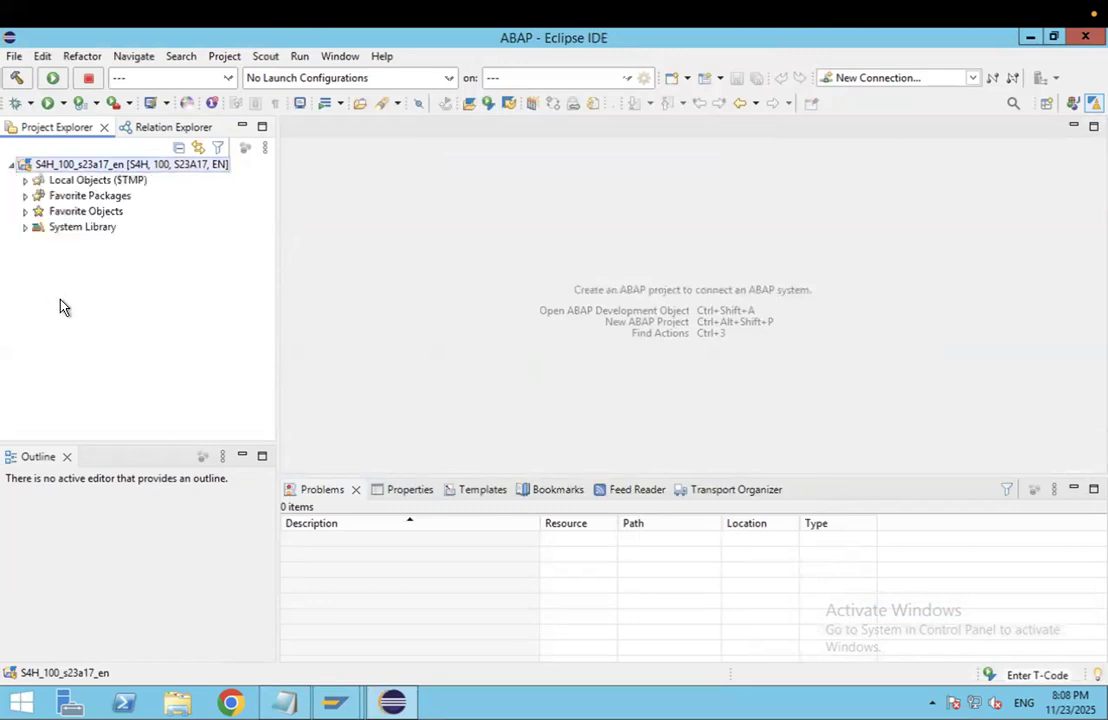
left_click(60, 182)
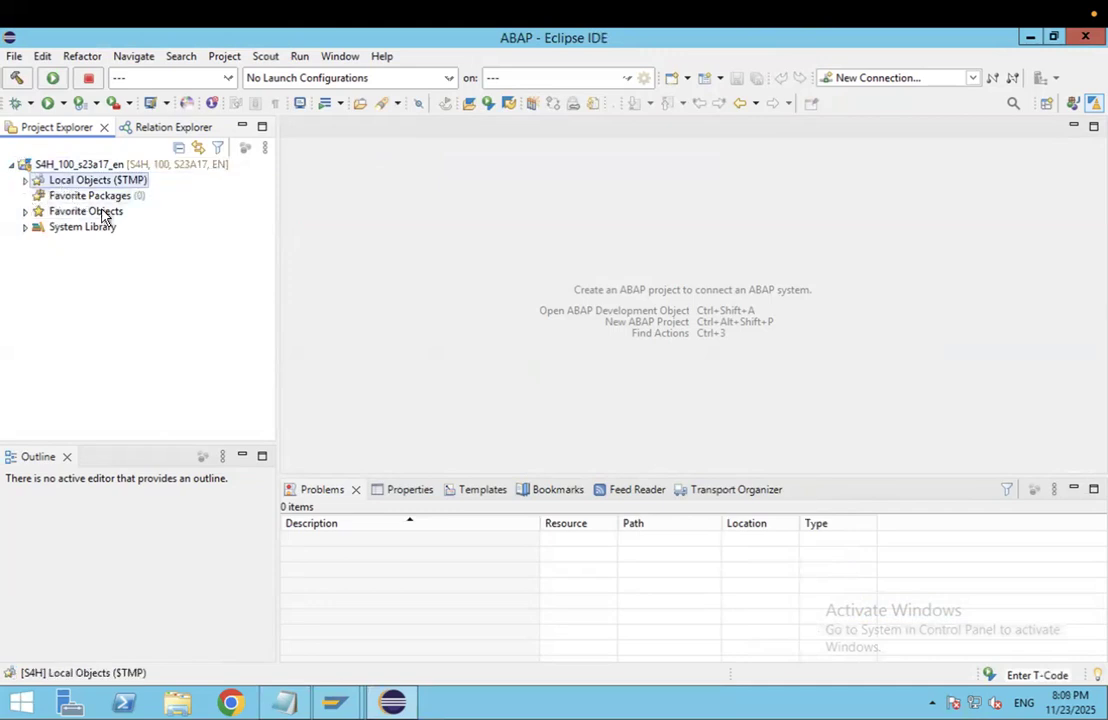
left_click(26, 182)
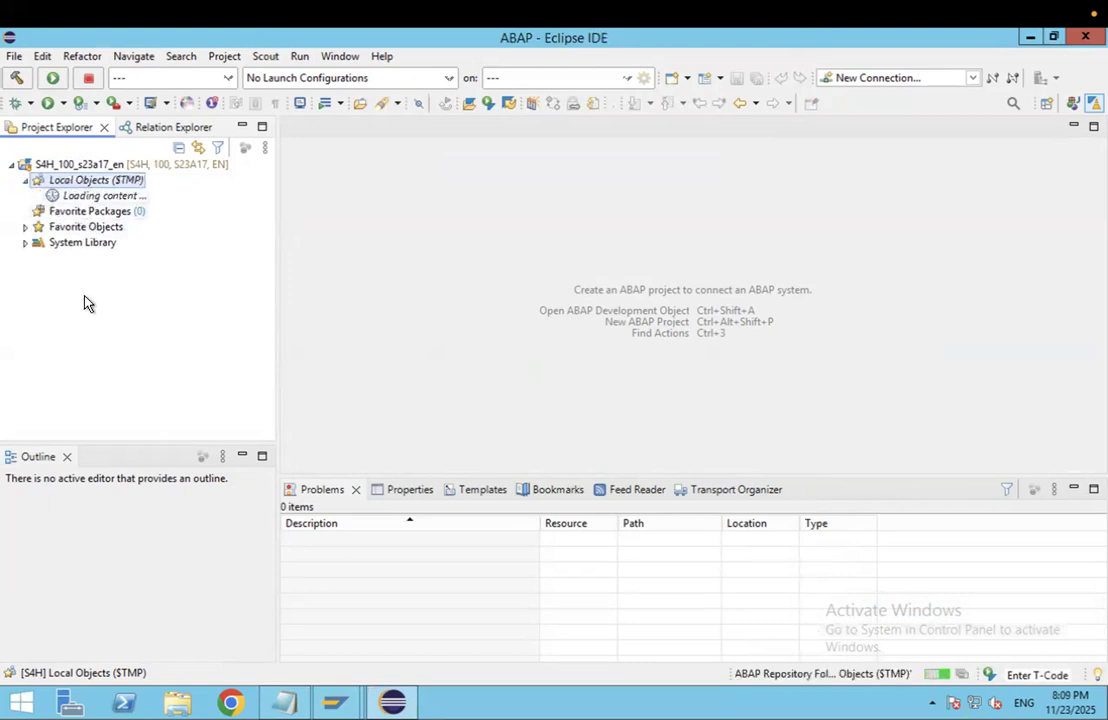
left_click(57, 233)
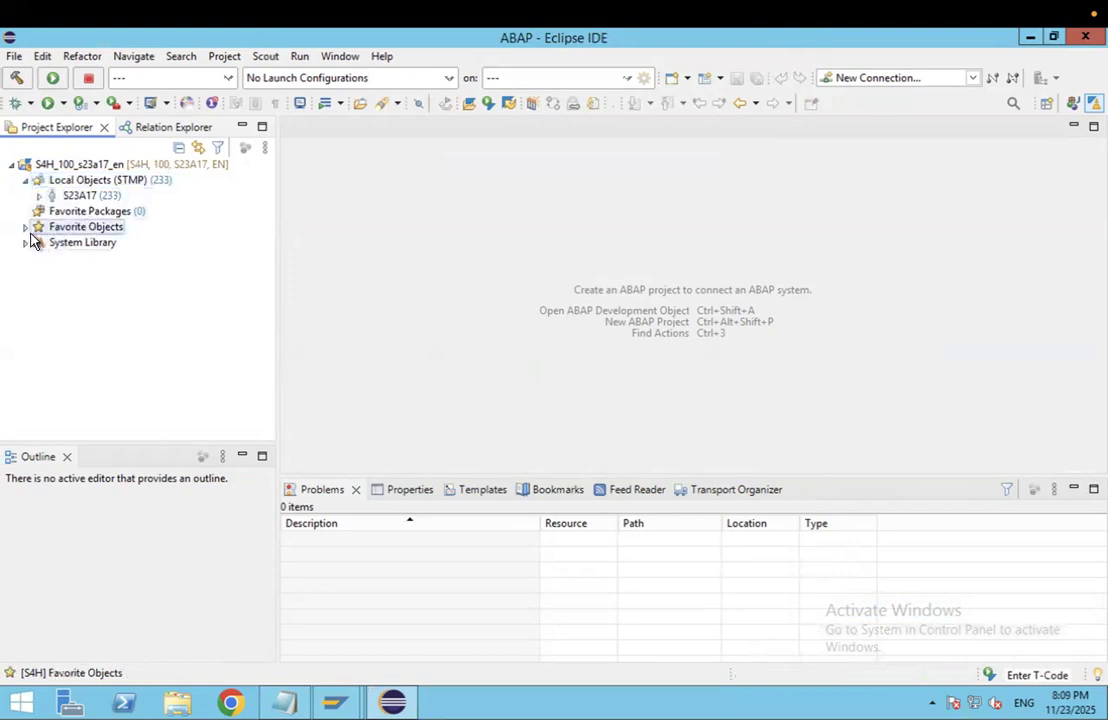
left_click(26, 229)
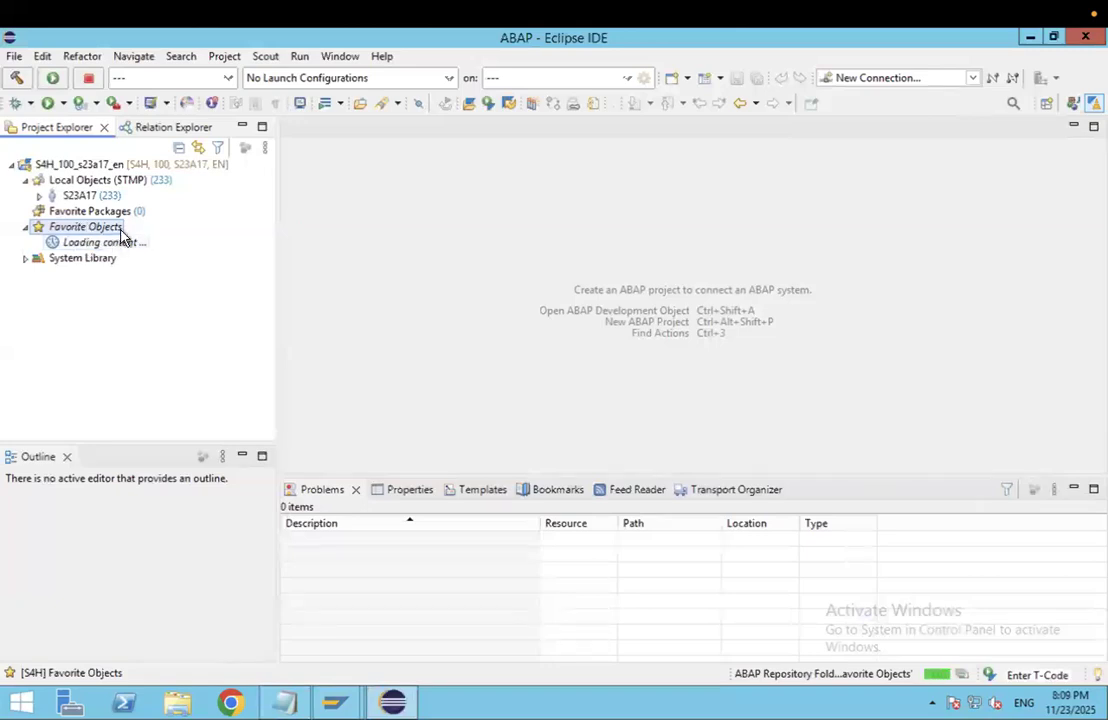
Step: Expand the System Library, then open the S4H_100_s23a17_en project's context menu
left_click(26, 244)
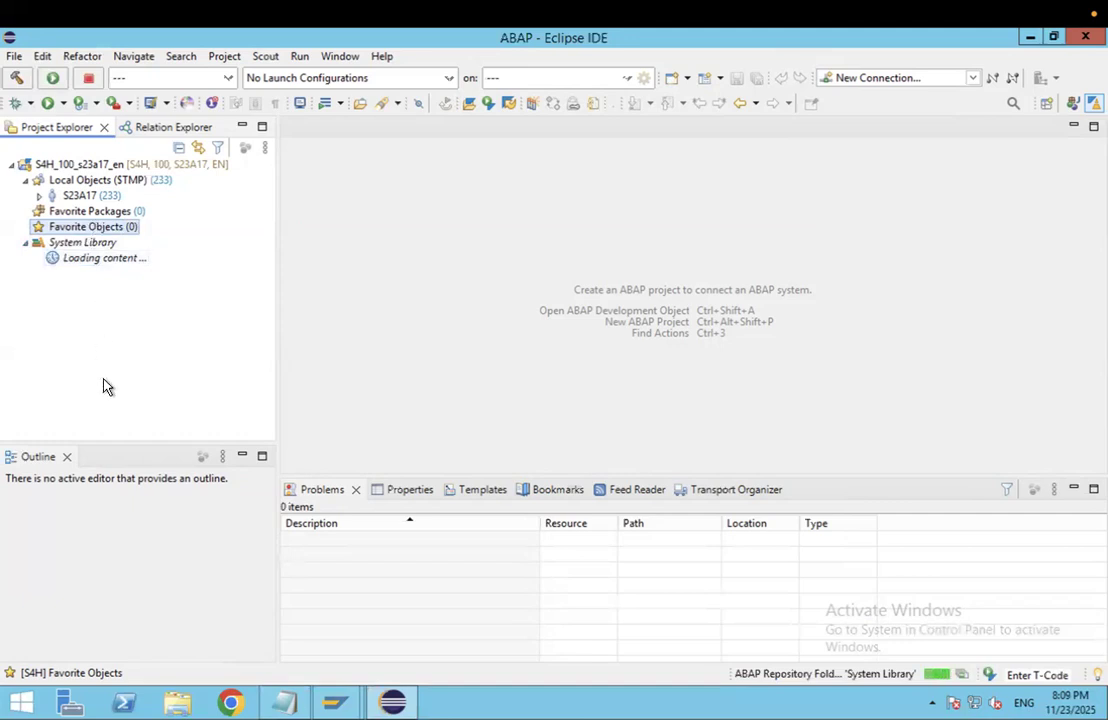
left_click(121, 168)
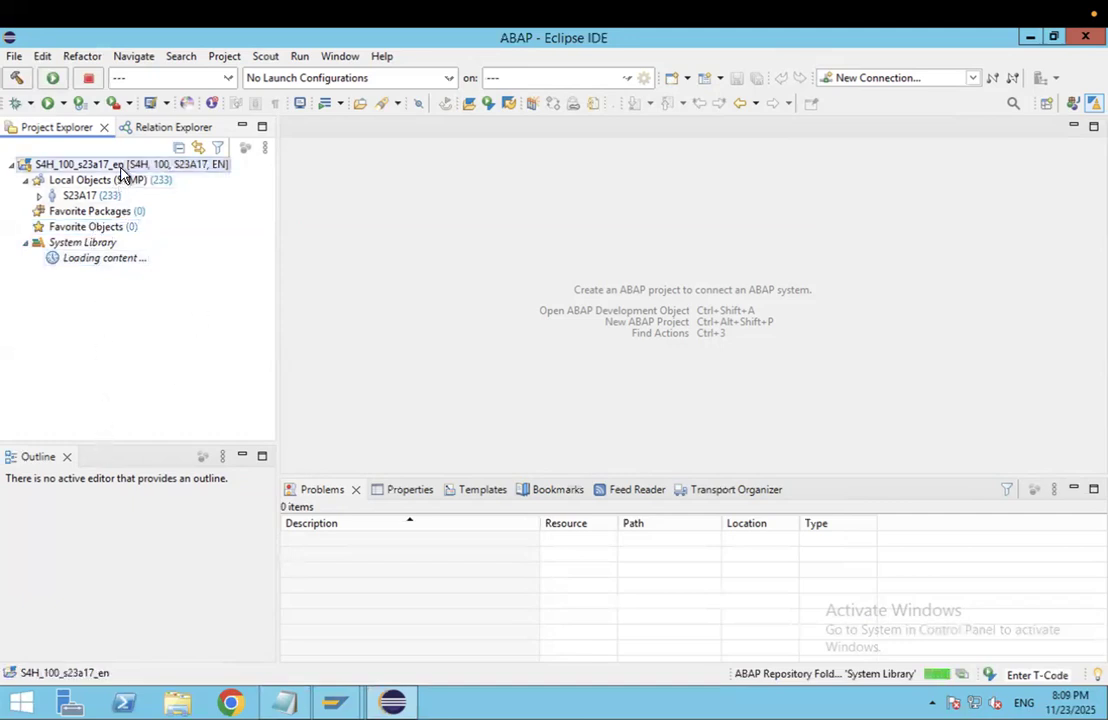
right_click(120, 168)
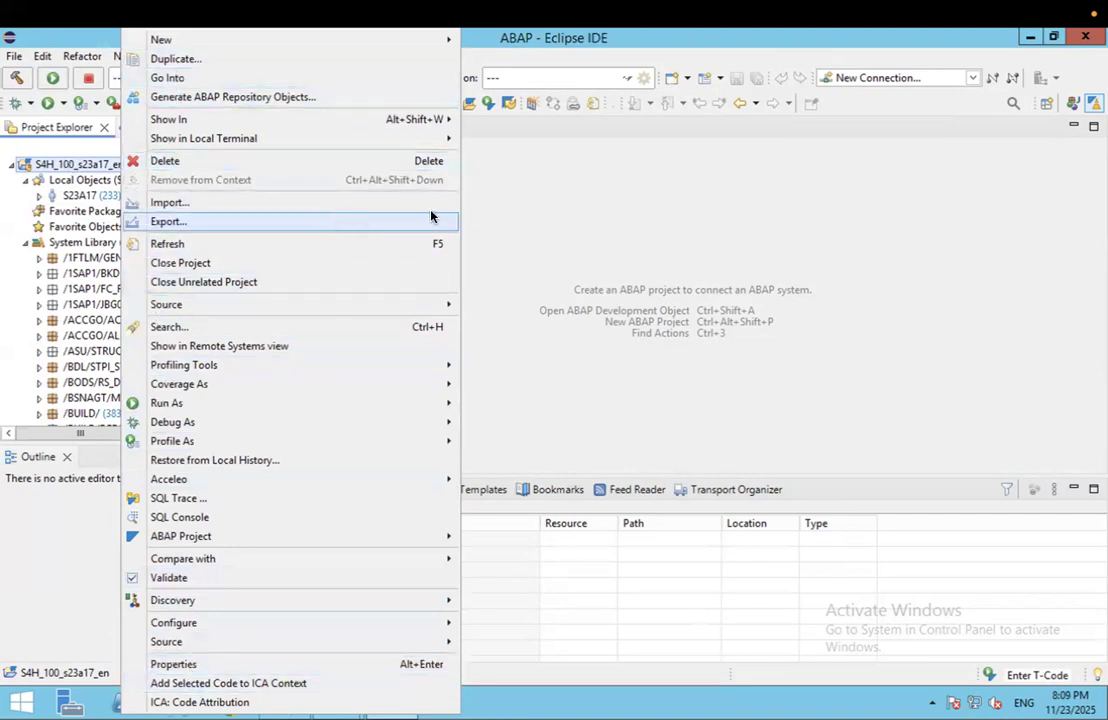
Step: Widen Project Explorer and expand /1FTLM/GEN > ZABAPRK > Dictionary
left_click(759, 228)
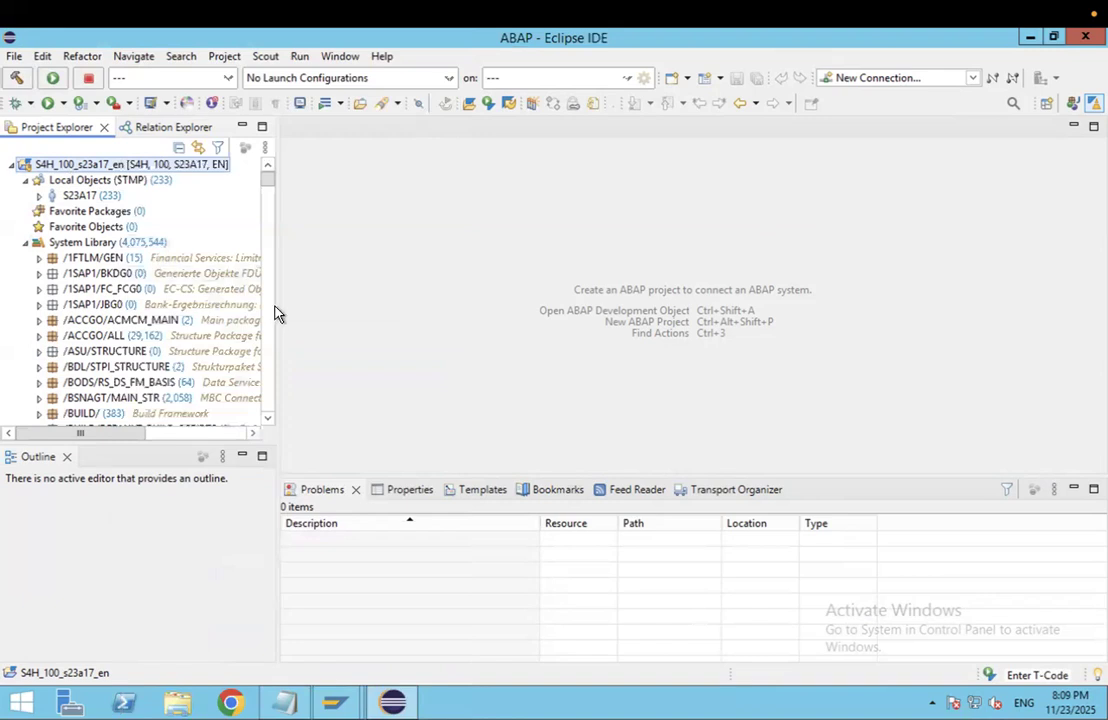
left_click_drag(277, 306, 496, 314)
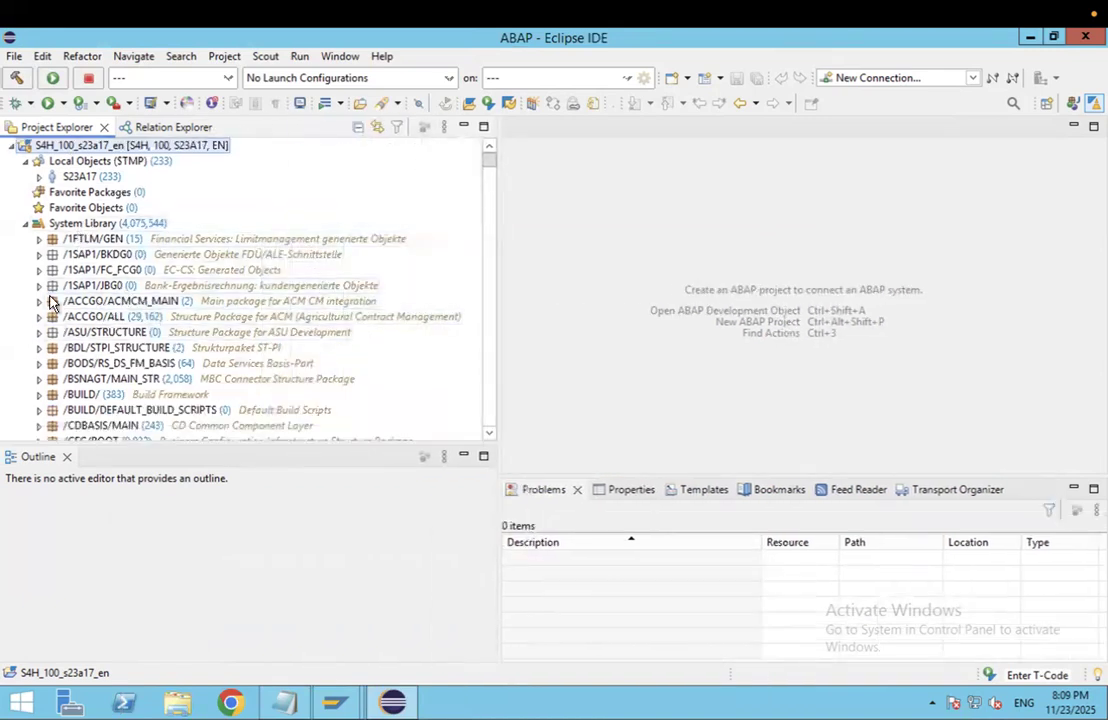
left_click(37, 241)
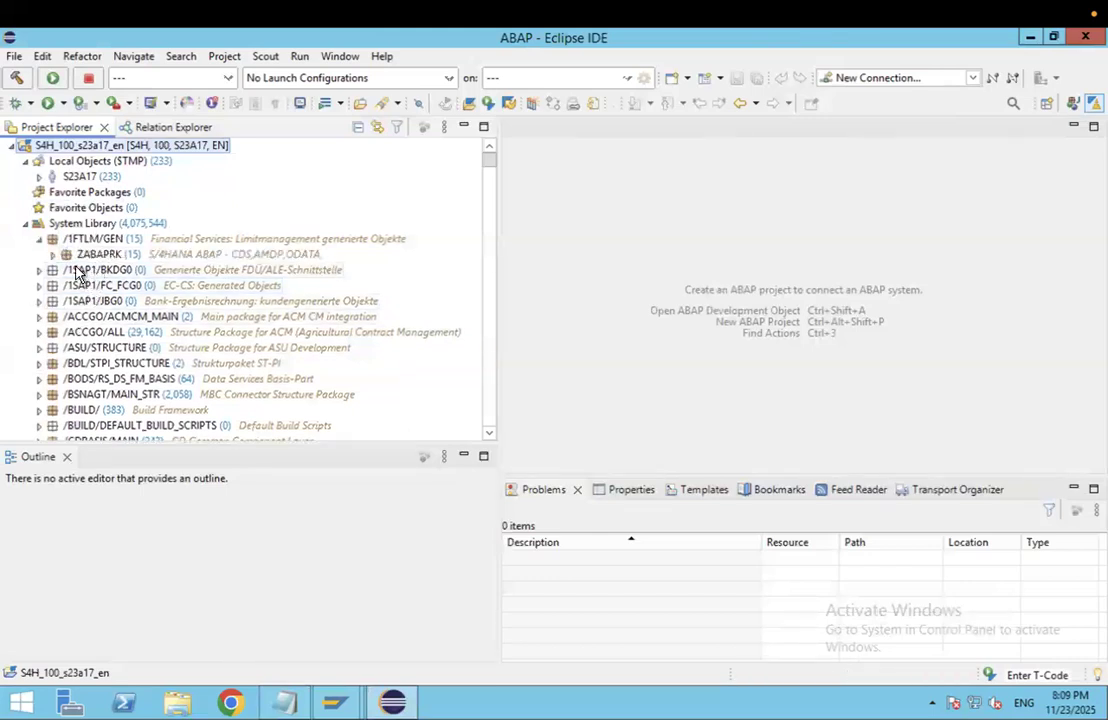
left_click(53, 254)
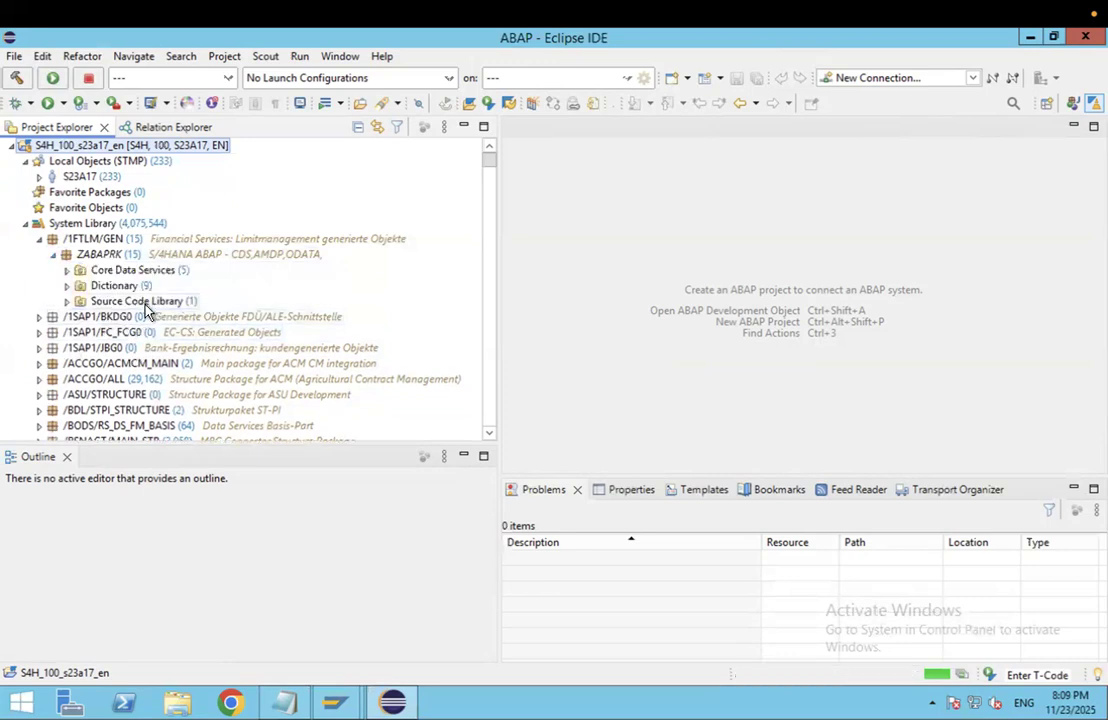
left_click(137, 274)
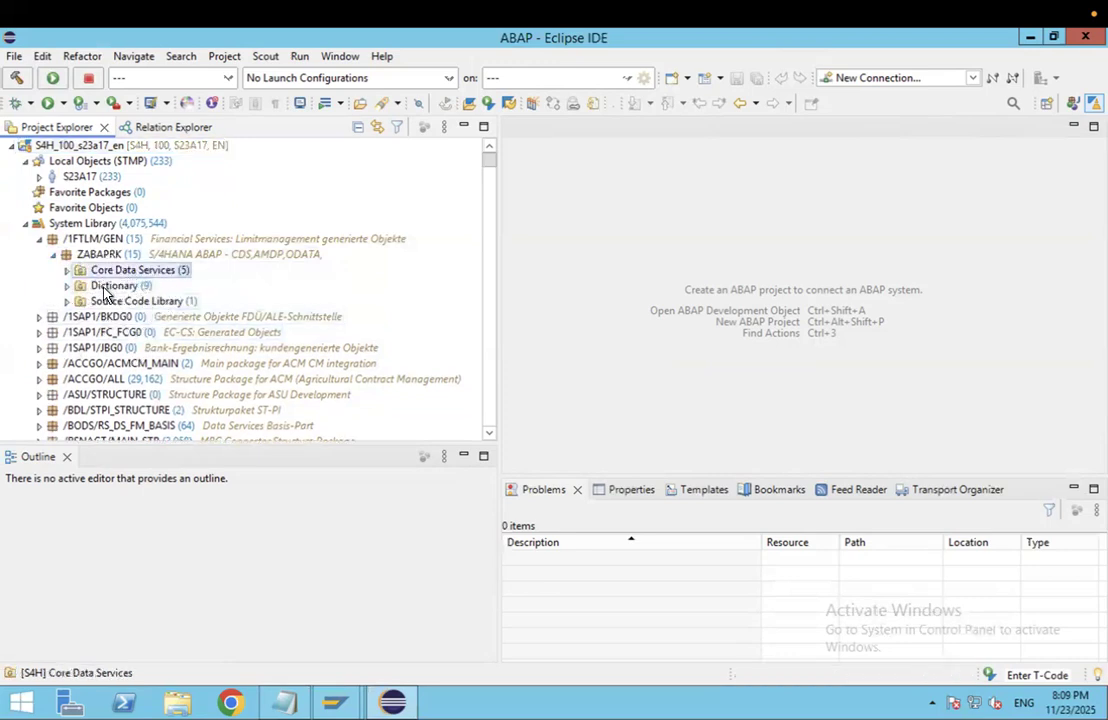
left_click(67, 286)
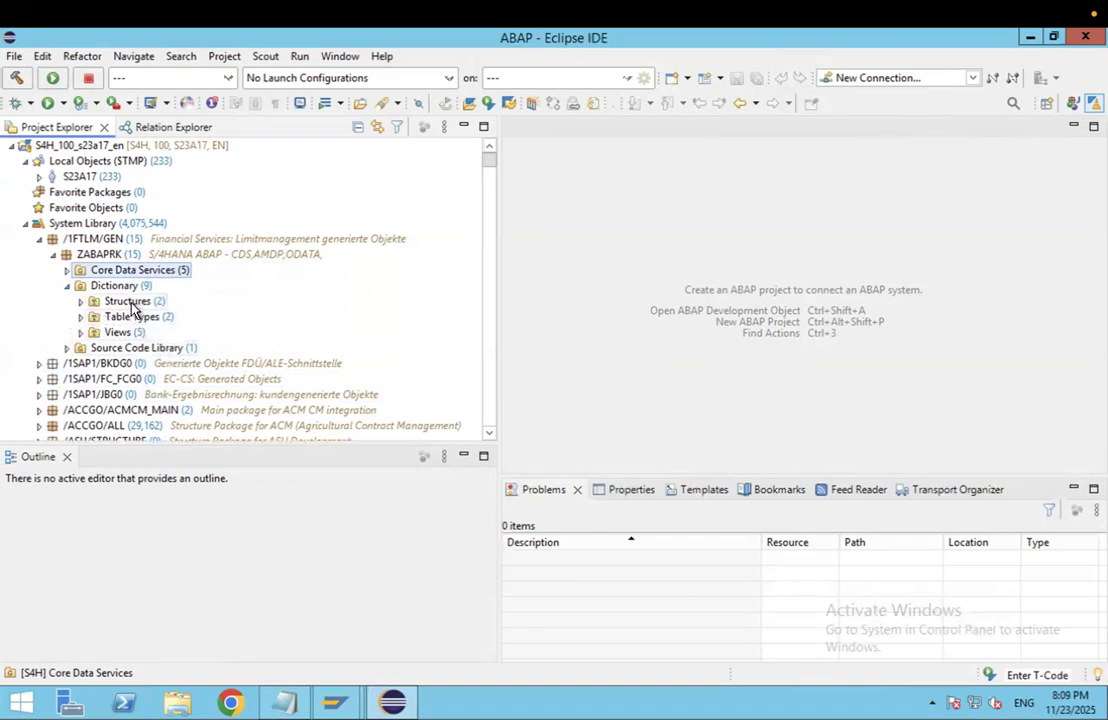
Step: Browse the Dictionary folders and expand Source Code Library > Programs to reveal ZMATERIAL_ORDER
left_click(125, 302)
left_click(128, 318)
left_click(118, 332)
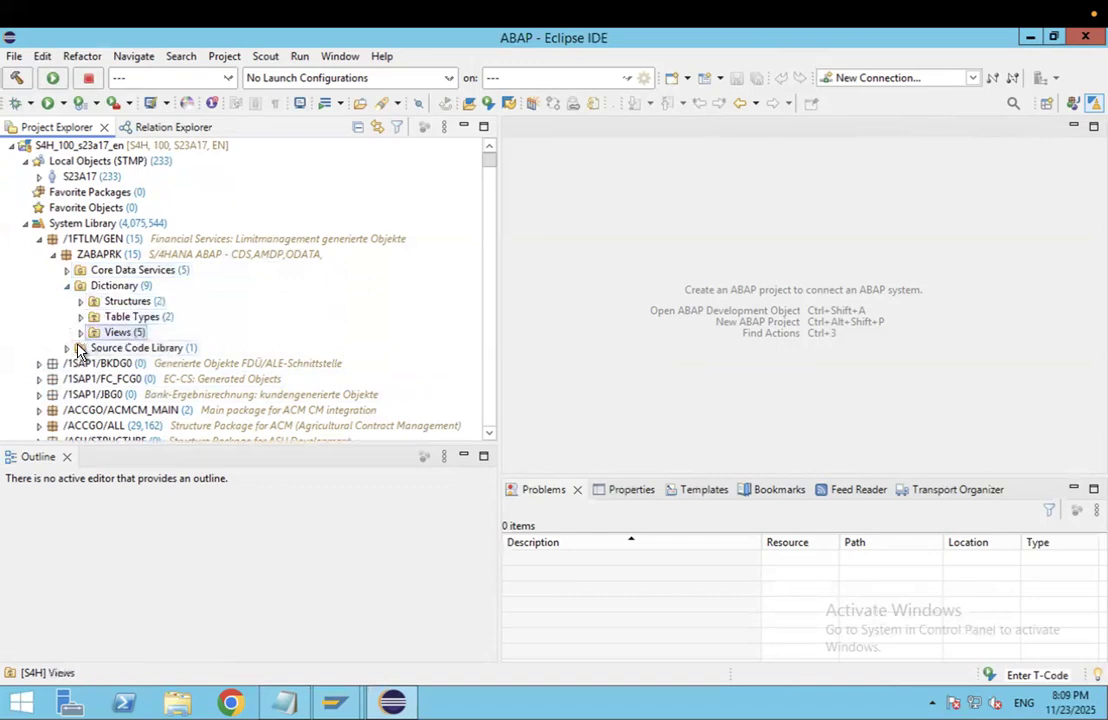
left_click(69, 349)
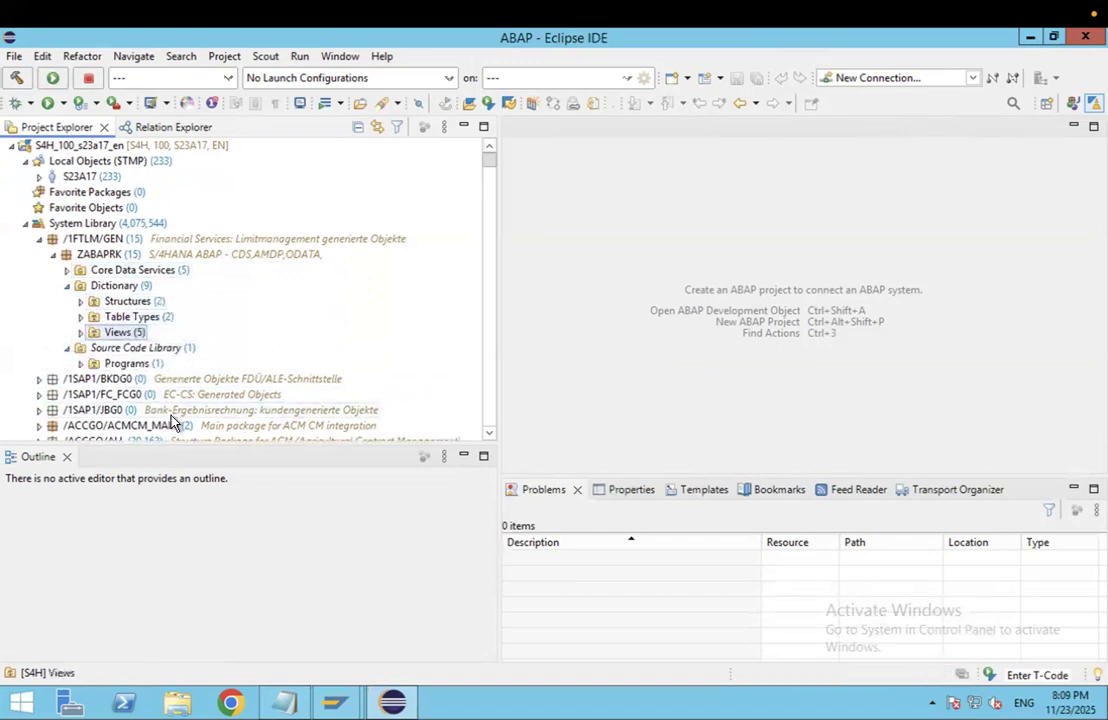
left_click(81, 363)
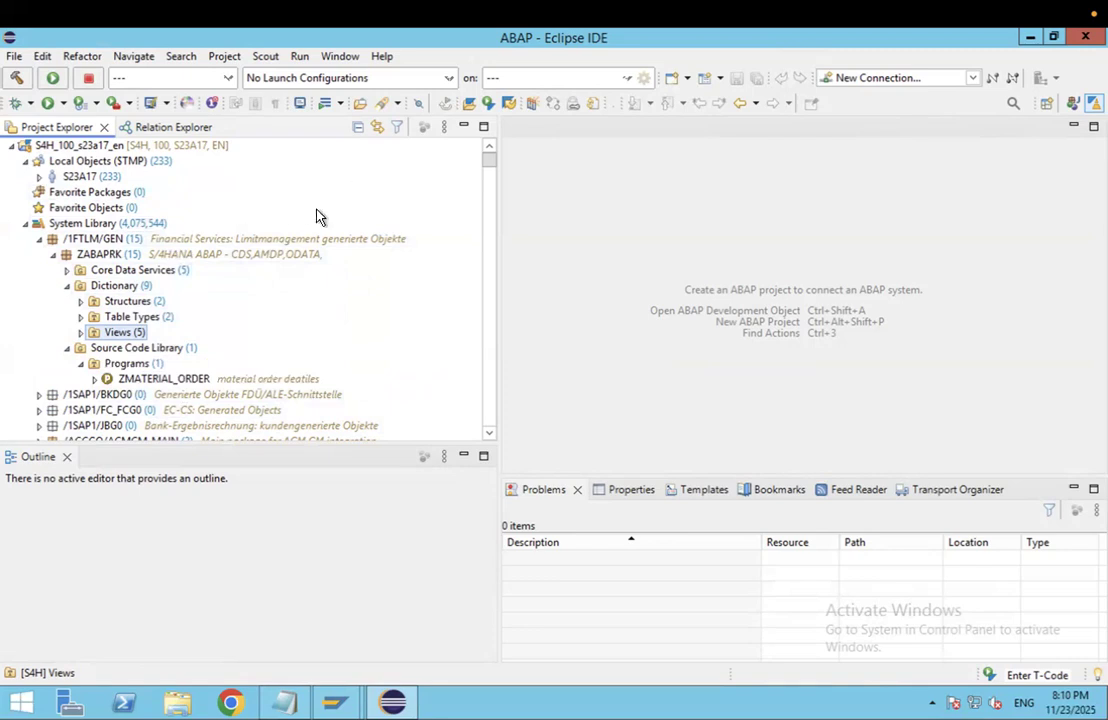
left_click(384, 103)
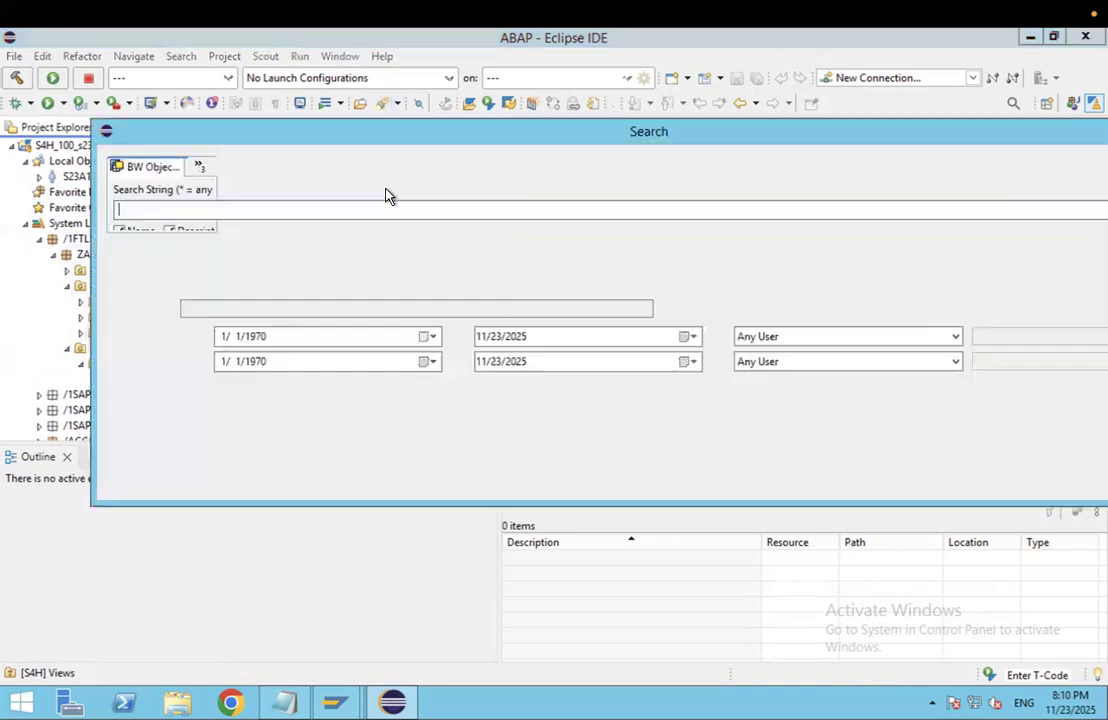
Step: Change the search string from 'mara' to 'kna1', then close the Search dialog without running it
left_click_drag(445, 136, 589, 171)
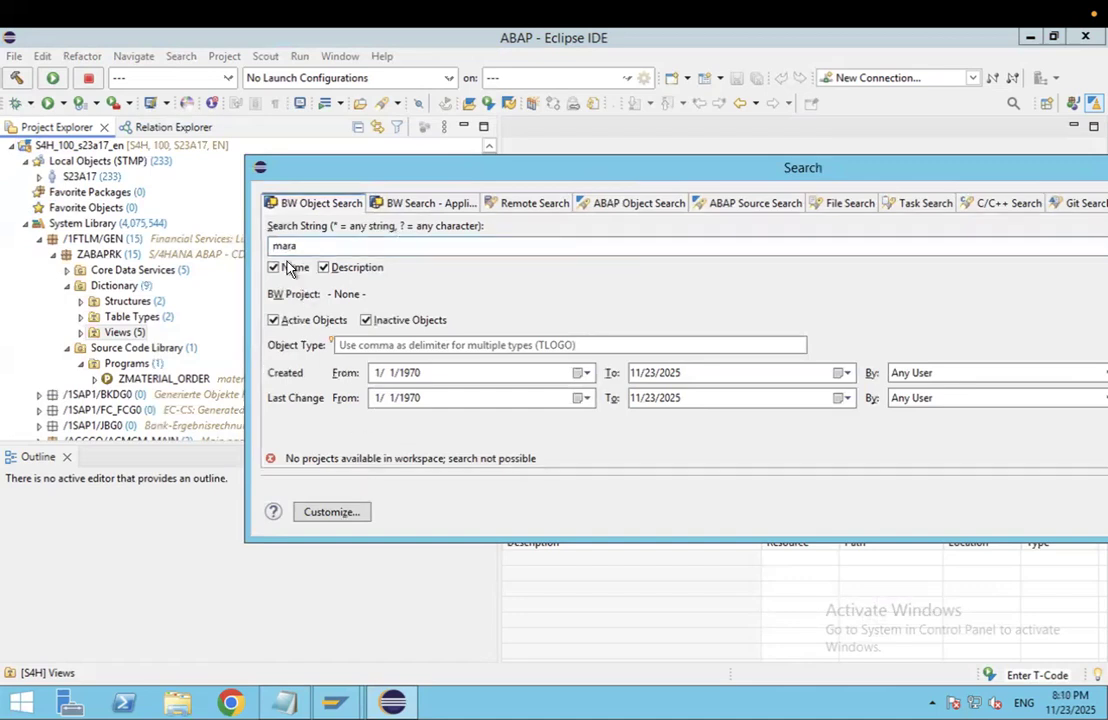
double_click(275, 246)
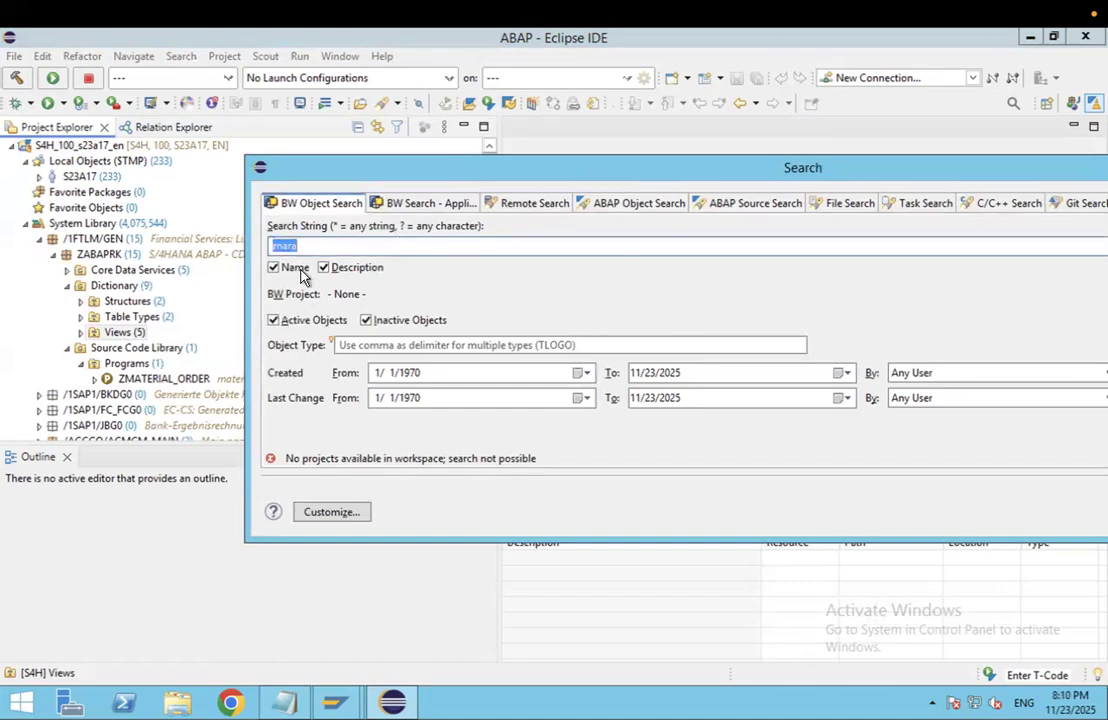
type("kna1")
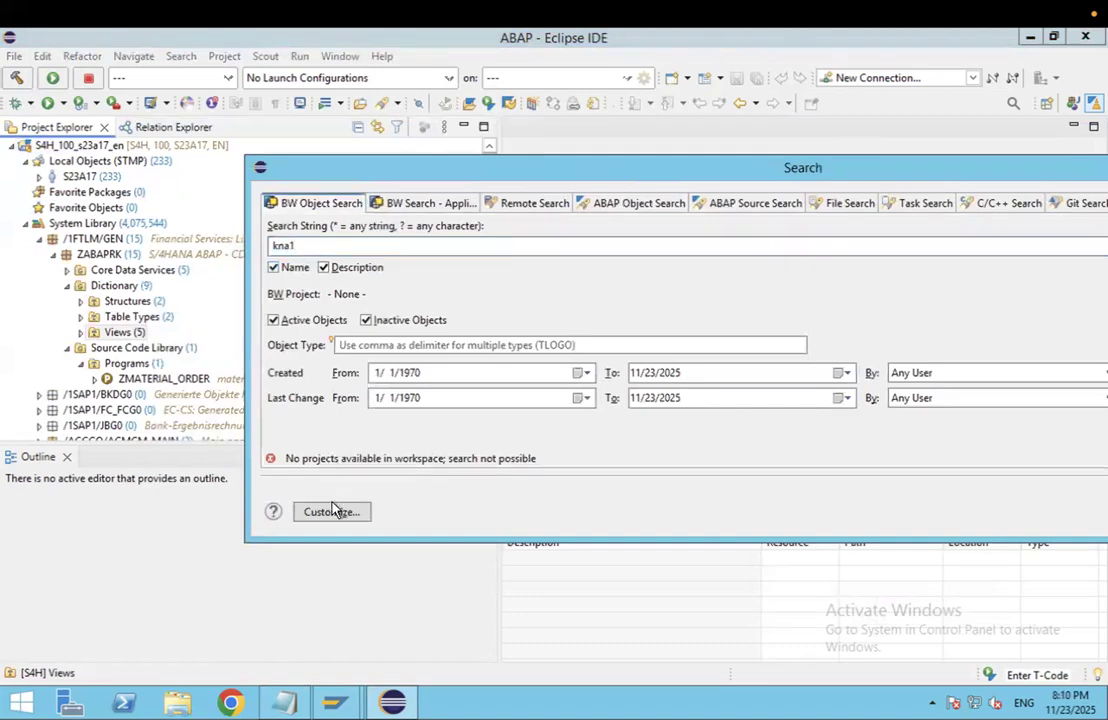
left_click_drag(612, 172, 430, 190)
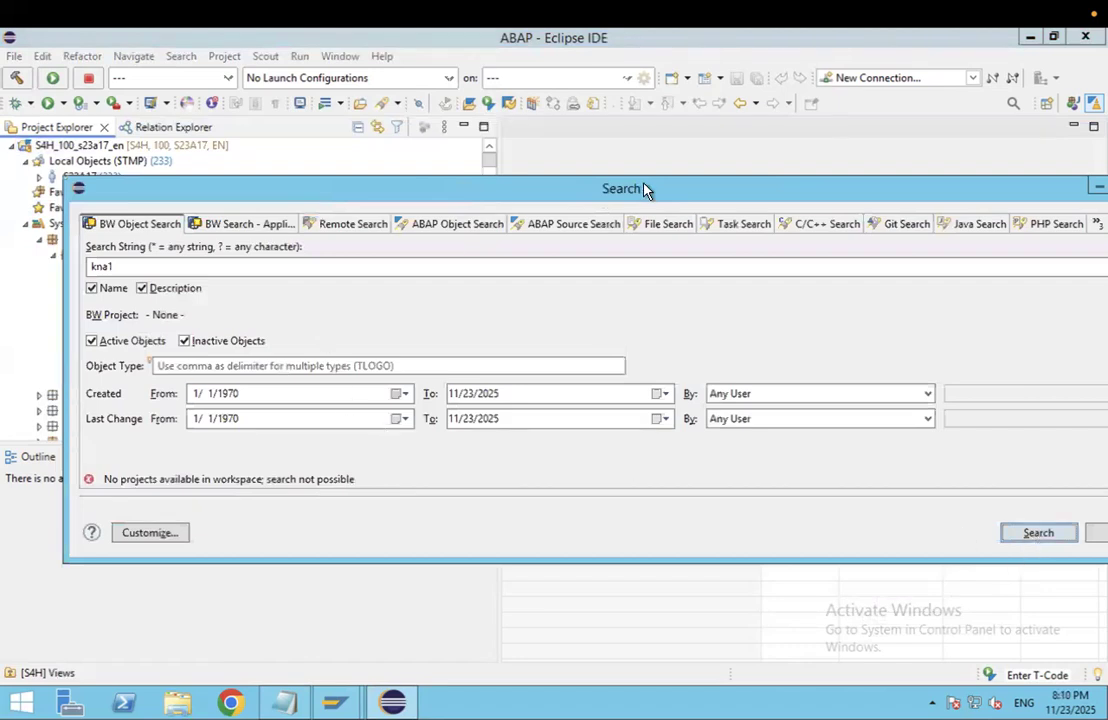
left_click_drag(645, 189, 443, 203)
left_click_drag(895, 201, 821, 199)
left_click(952, 198)
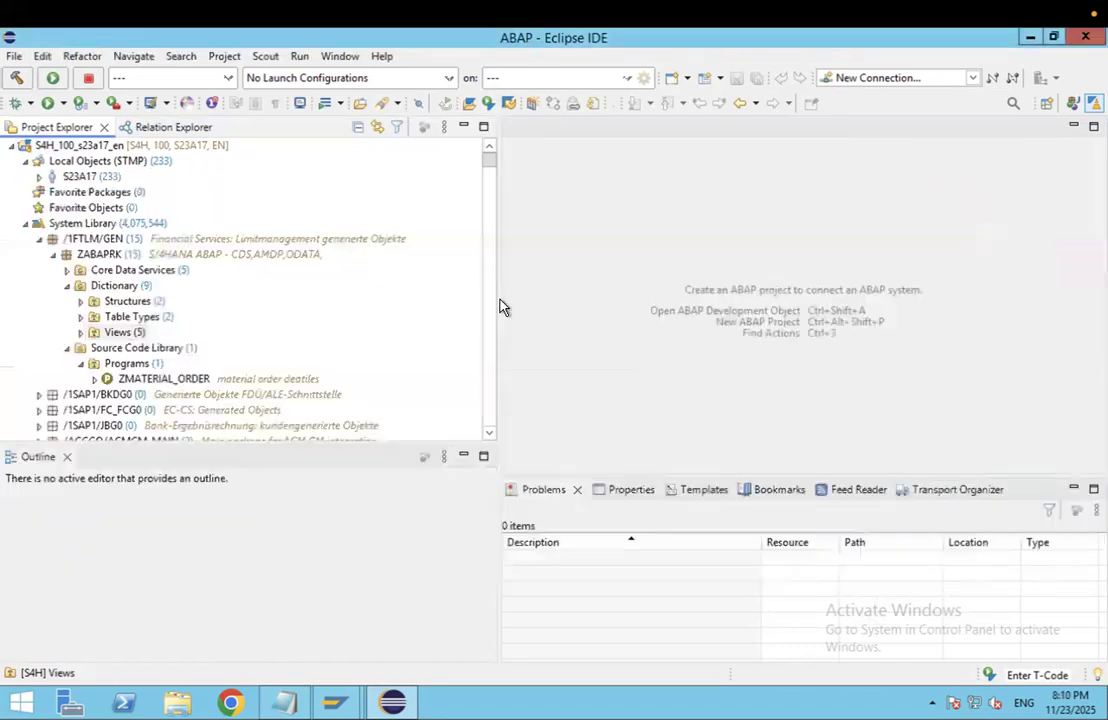
scroll(300, 203, "down", 6)
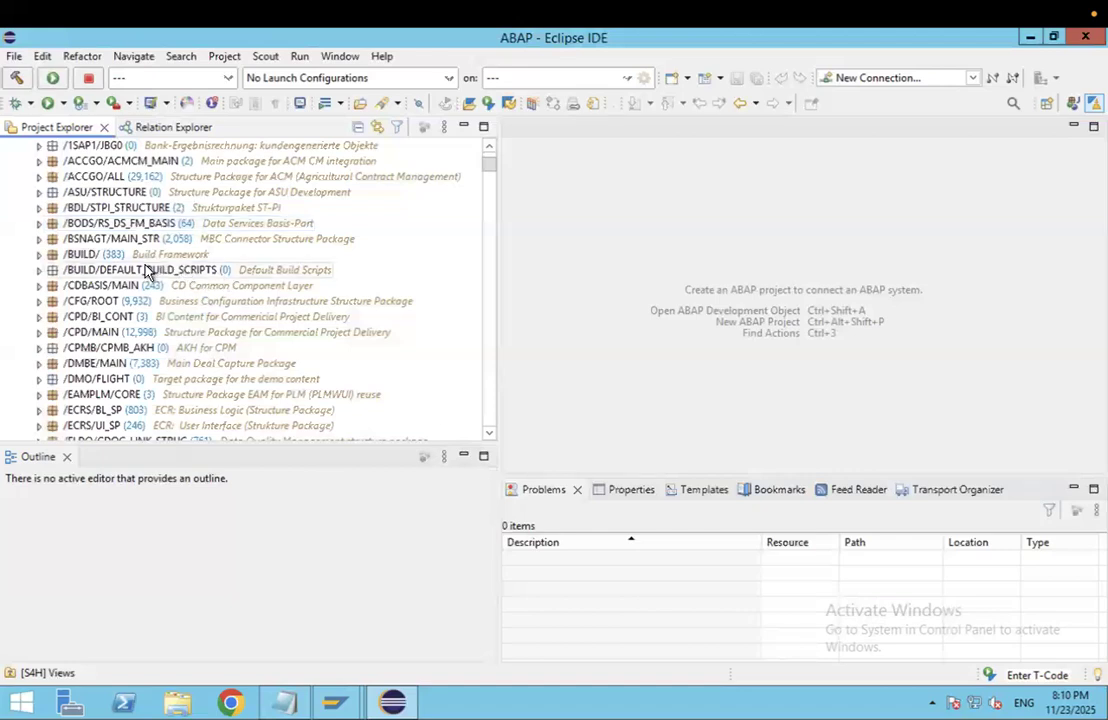
scroll(385, 340, "down", 3)
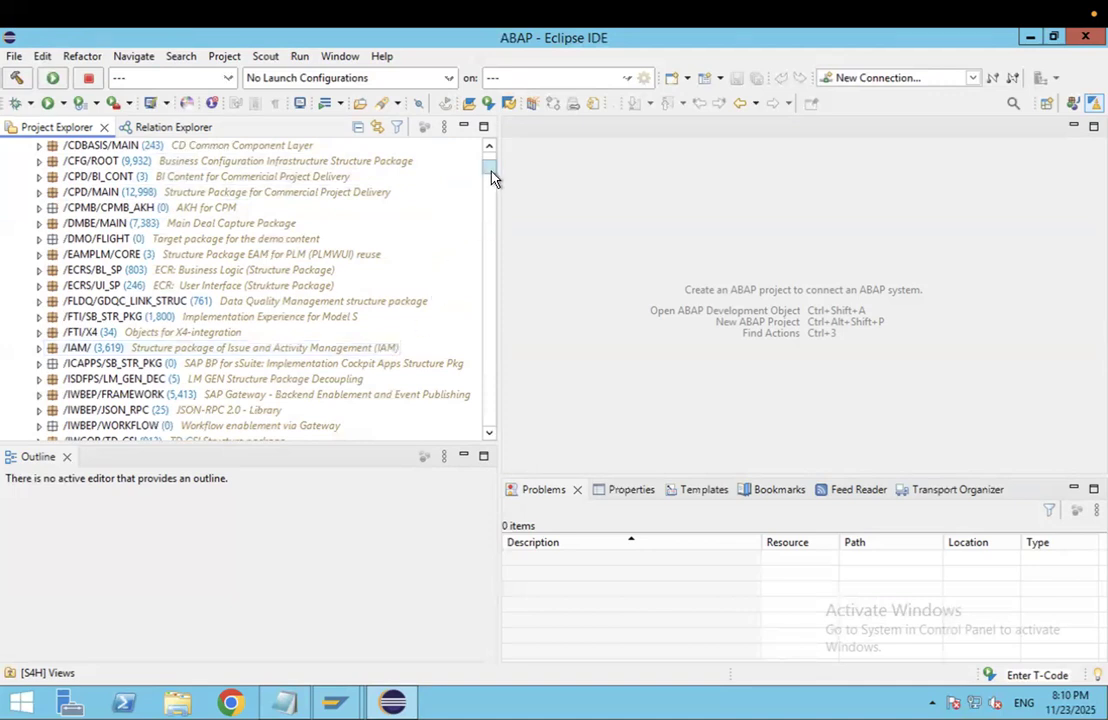
left_click_drag(493, 177, 493, 168)
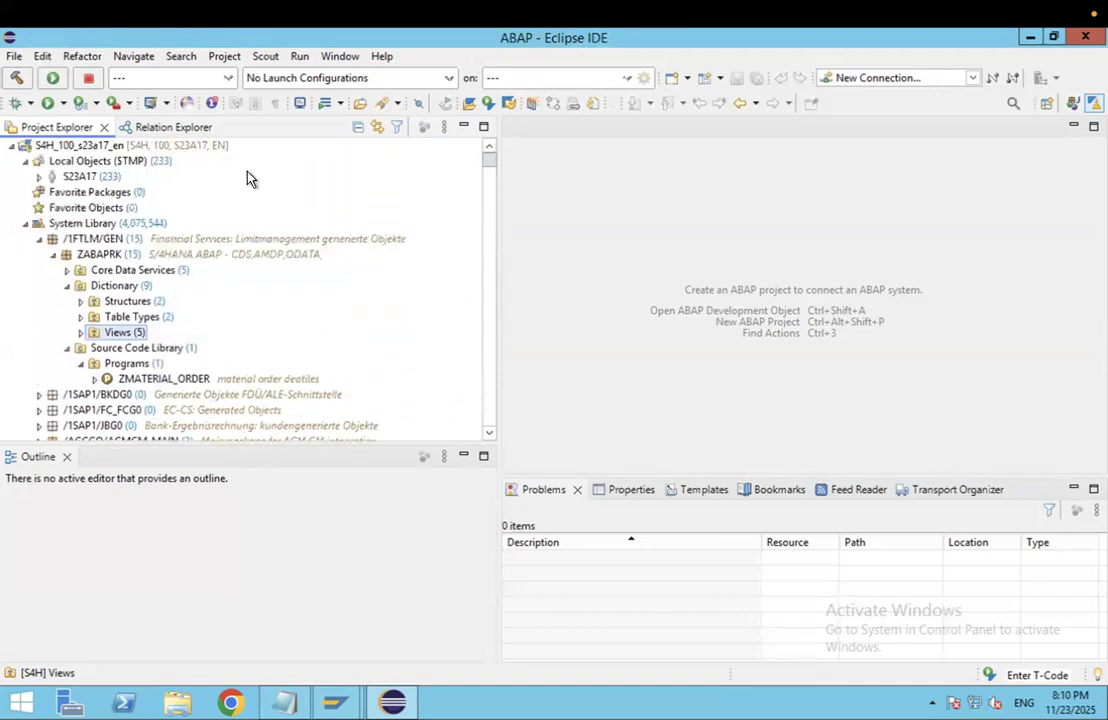
left_click(182, 147)
Step: Dismiss the project's context menu, restore Eclipse from full screen, and centre its window
right_click(181, 147)
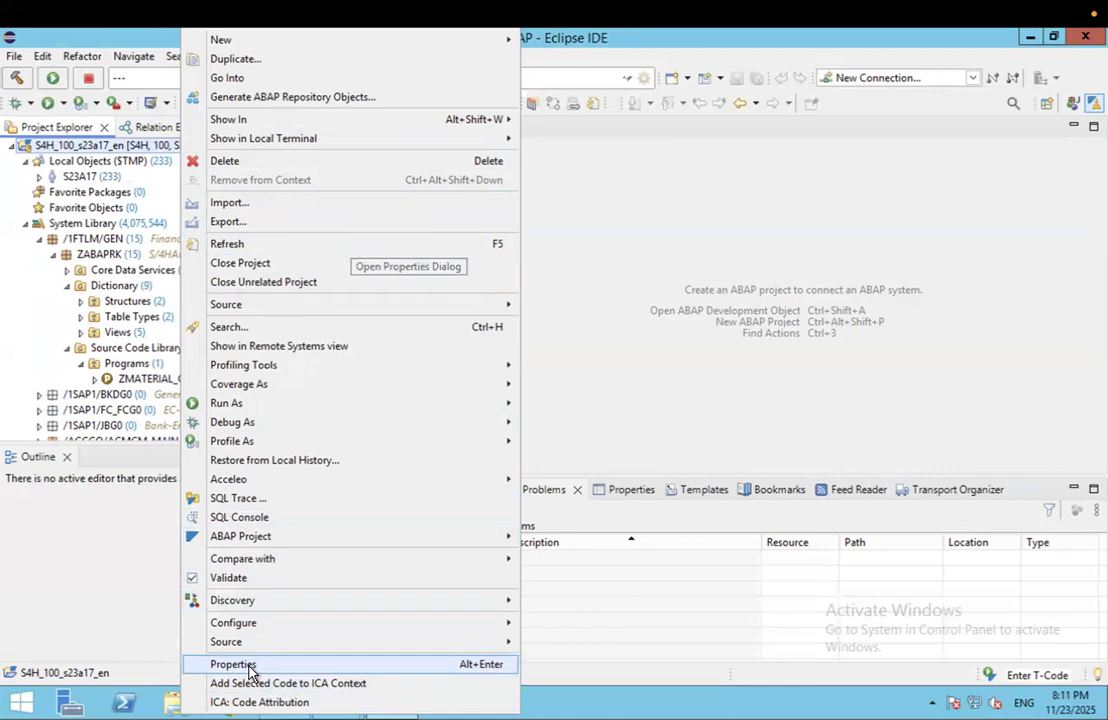
left_click(667, 241)
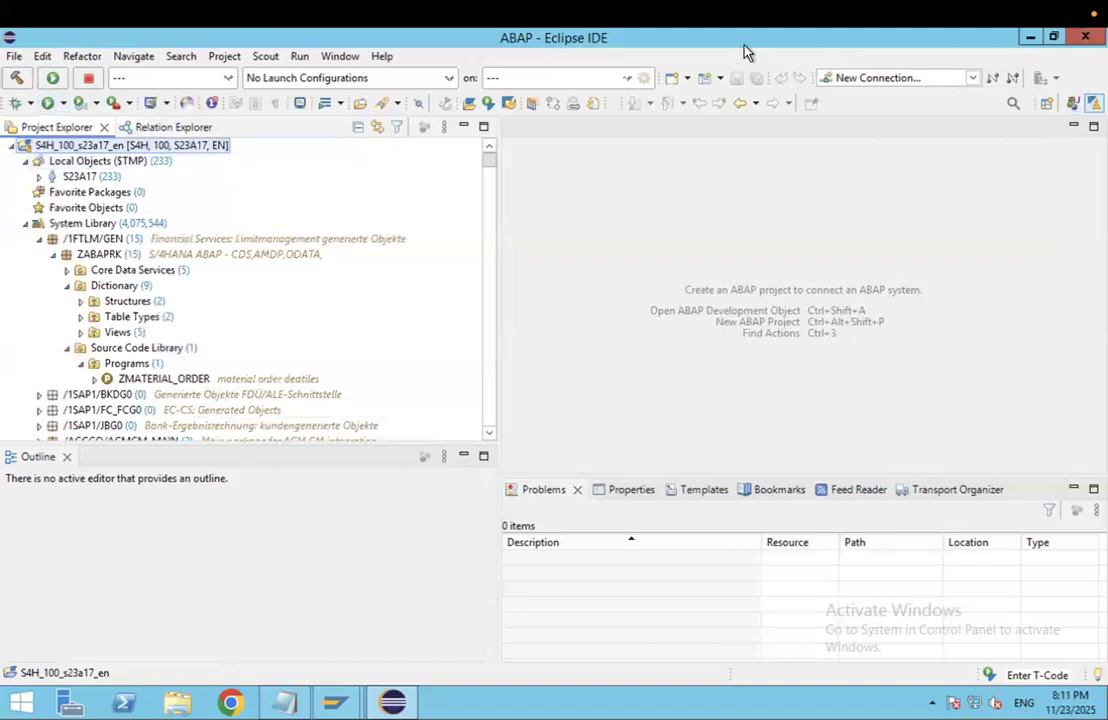
double_click(700, 40)
left_click_drag(720, 38, 578, 92)
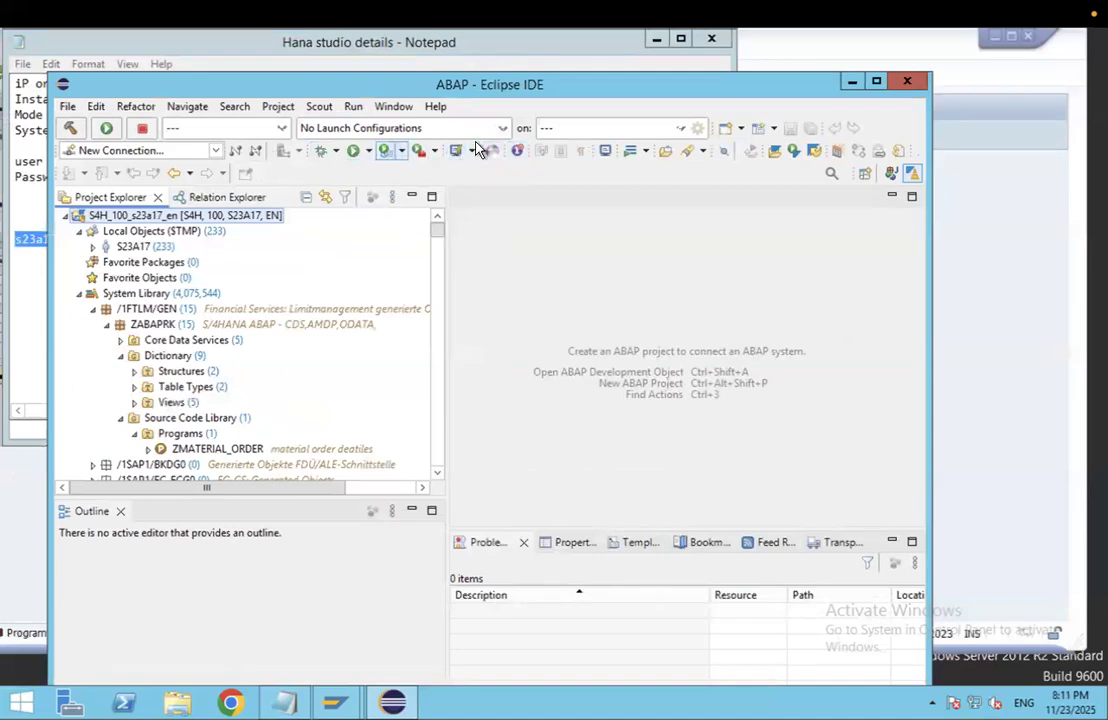
Step: Minimize Eclipse, the Hana studio details notes, and the SAP GUI window
left_click_drag(631, 89, 590, 98)
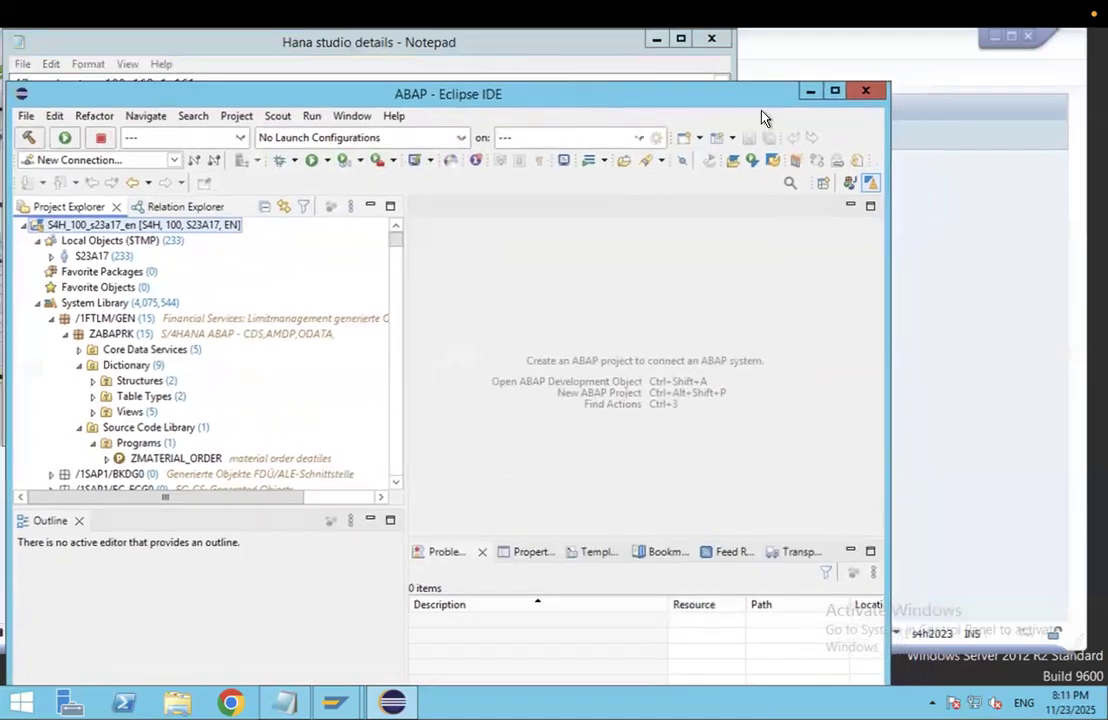
left_click(810, 93)
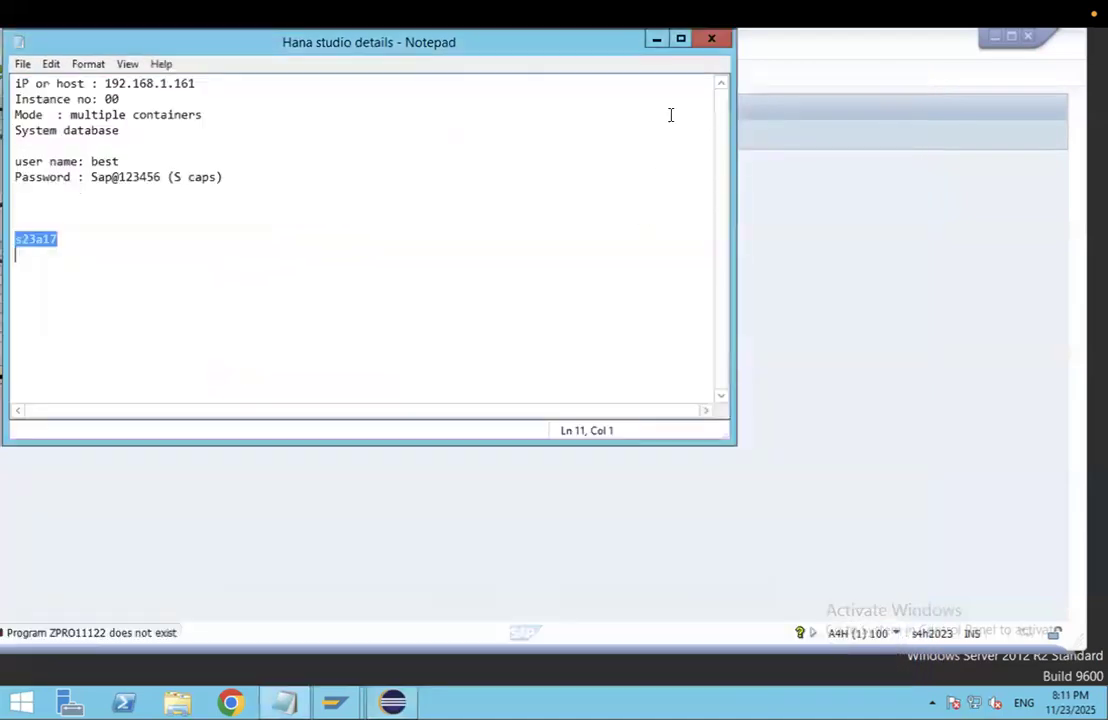
left_click(657, 47)
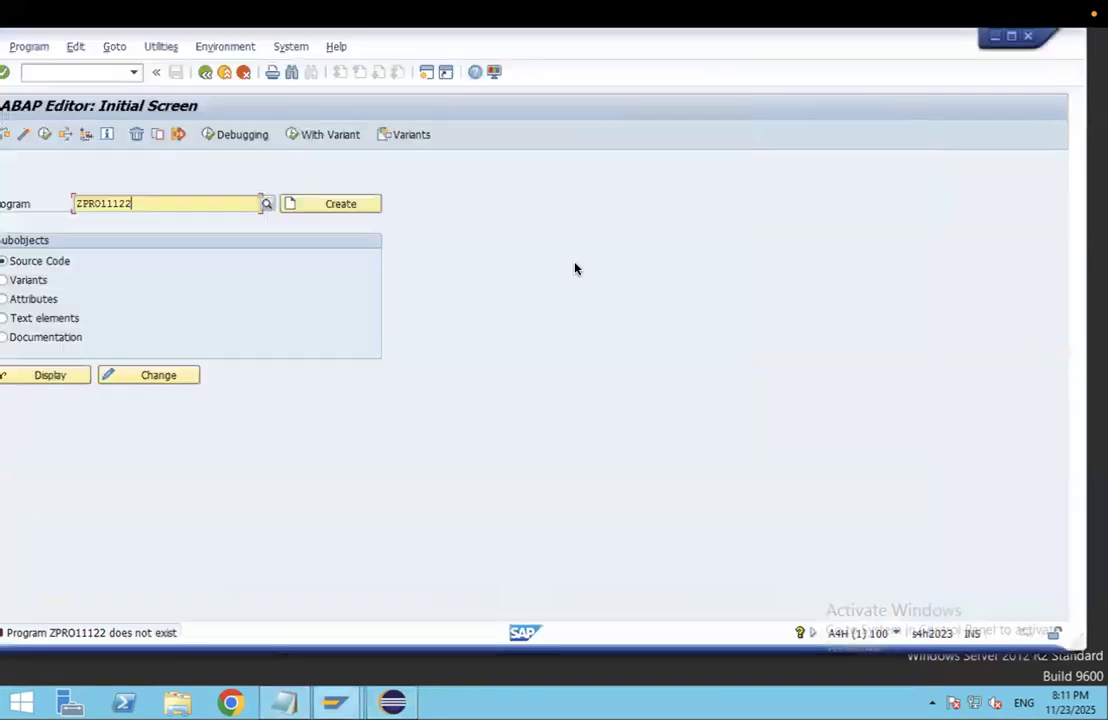
left_click_drag(781, 42, 734, 148)
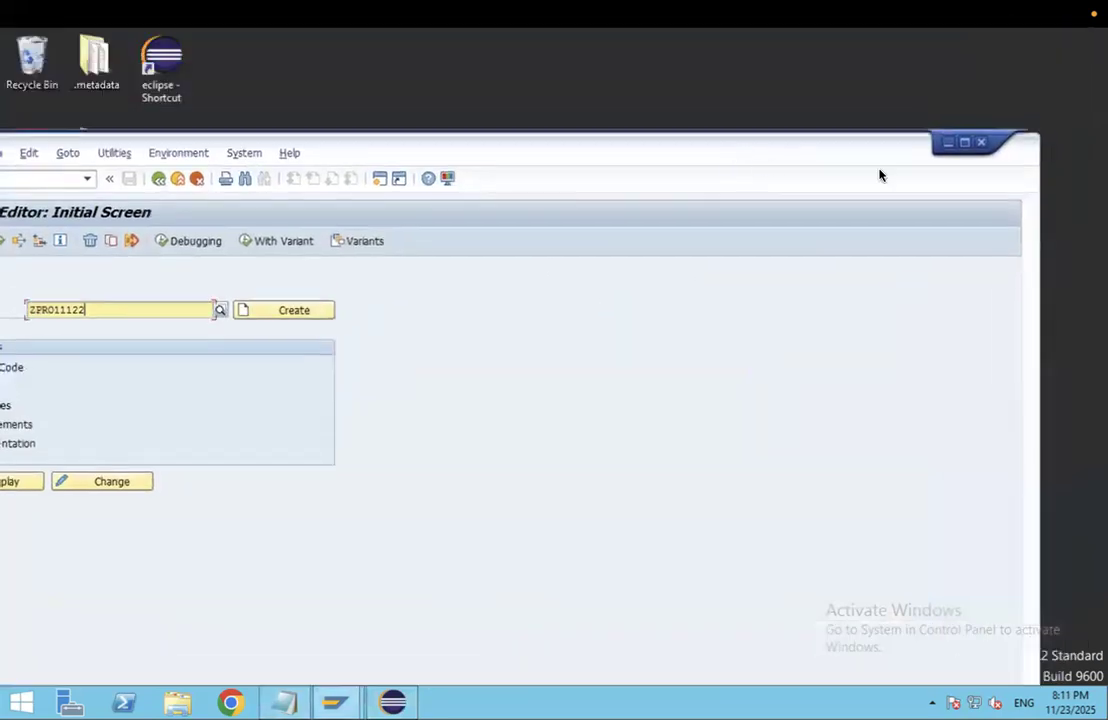
left_click(947, 142)
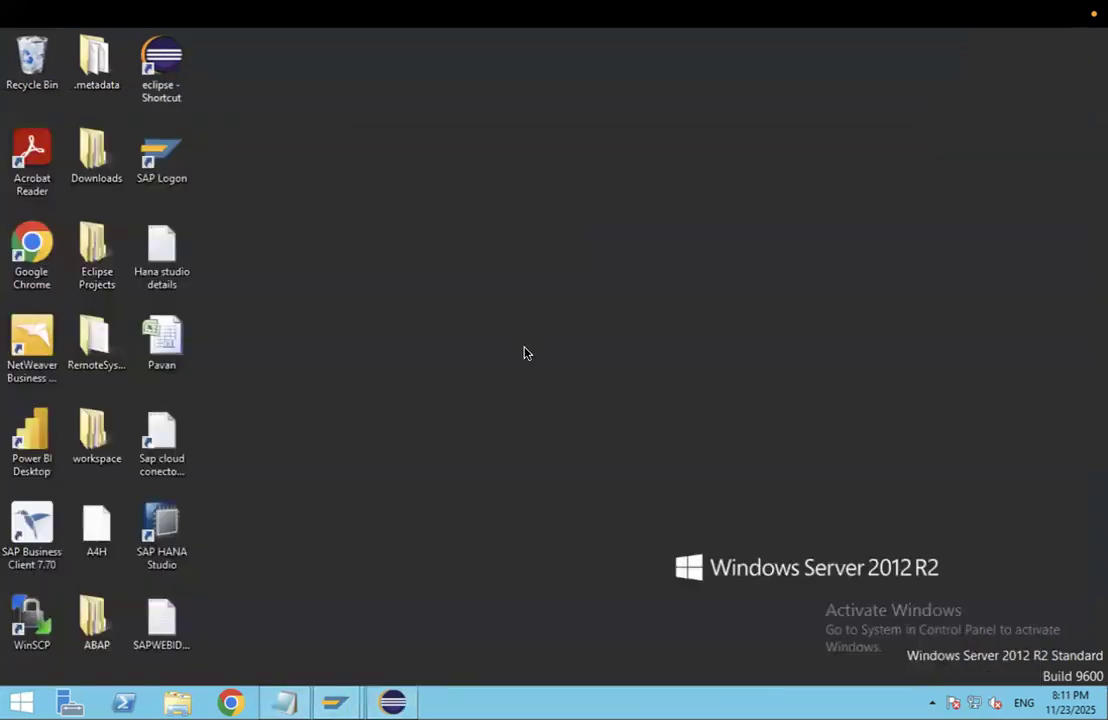